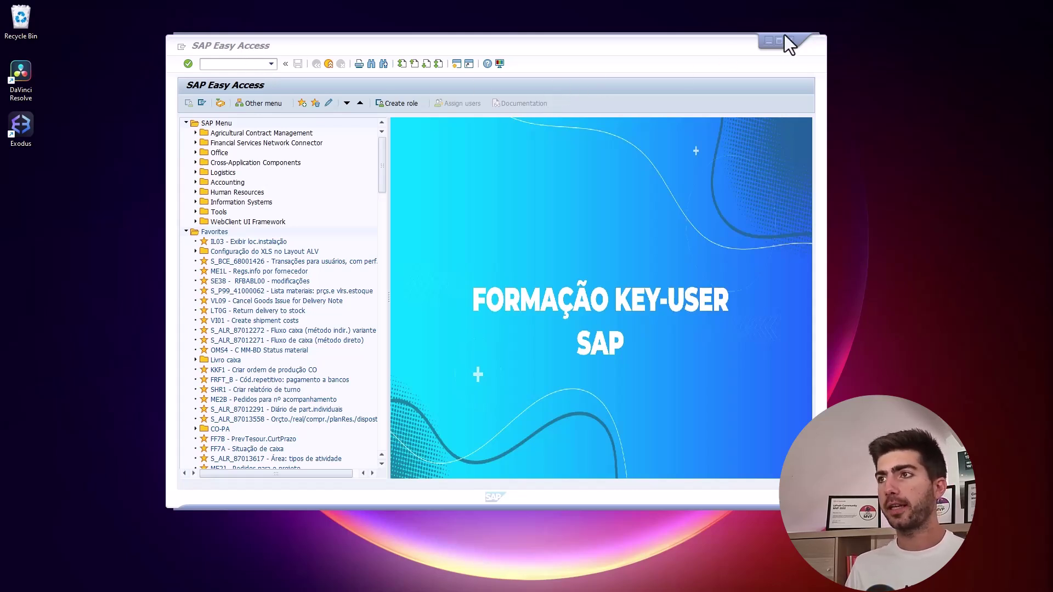
Check the user scripting settings in the SAP GUI options under Accessibility & Scripting and confirm the options
{"action": "left_click", "coordinate": [499, 64]}
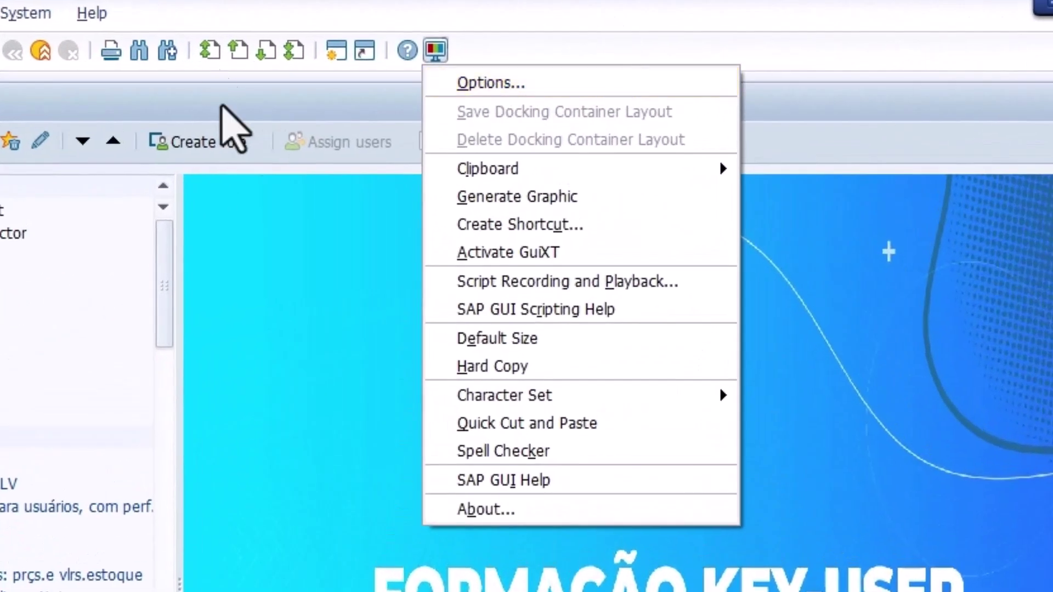
{"action": "left_click", "coordinate": [466, 83]}
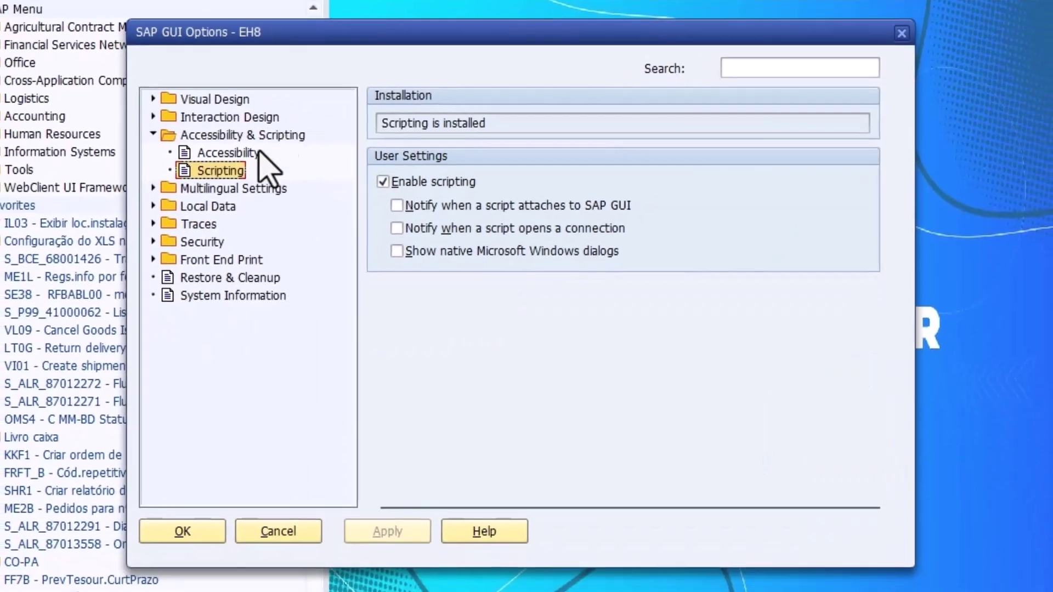
{"action": "left_click", "coordinate": [233, 136]}
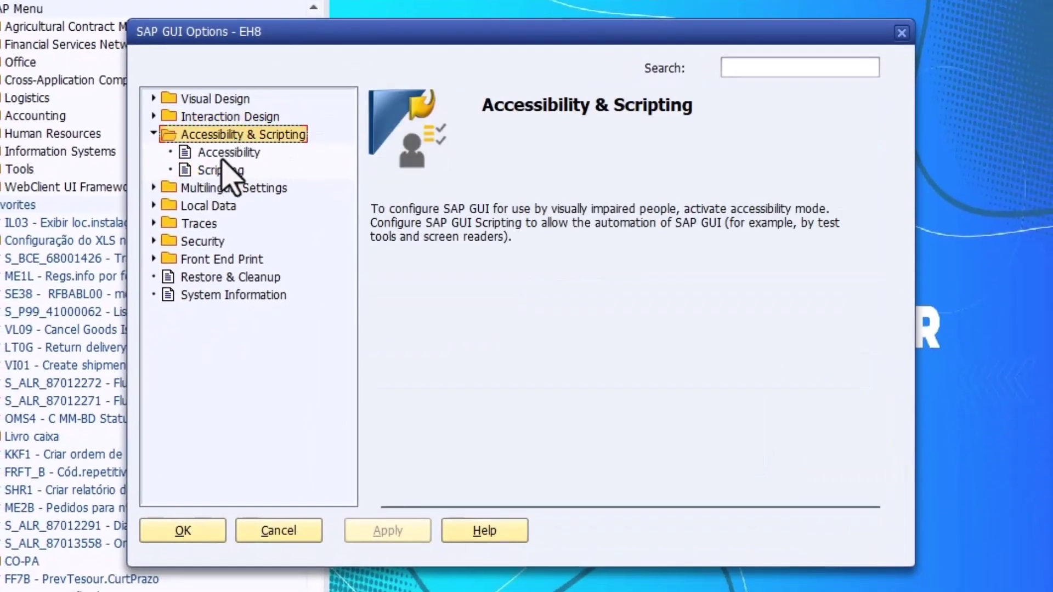
{"action": "left_click", "coordinate": [222, 170]}
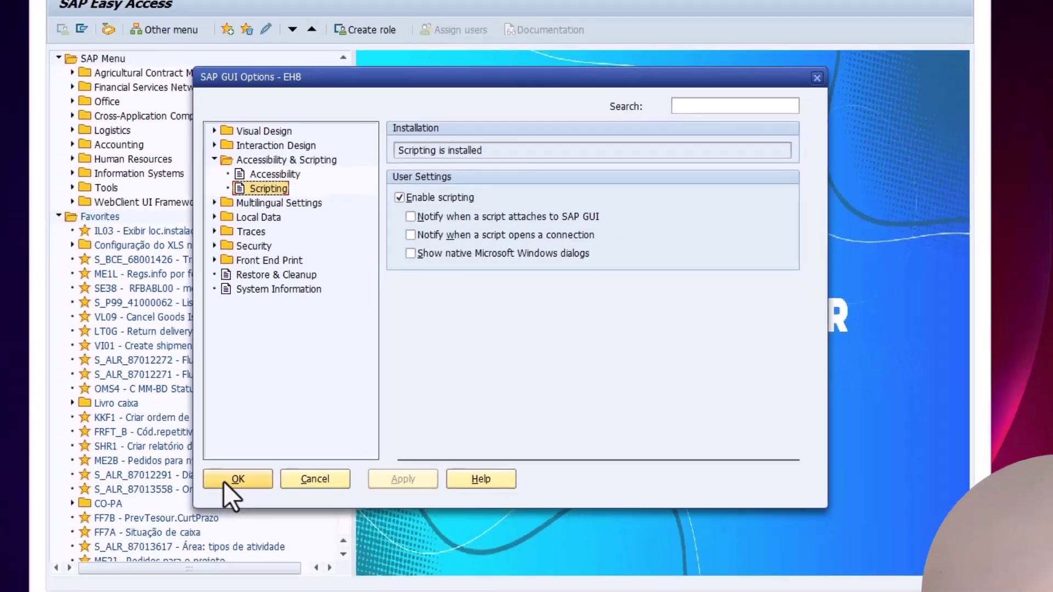
{"action": "left_click", "coordinate": [224, 481]}
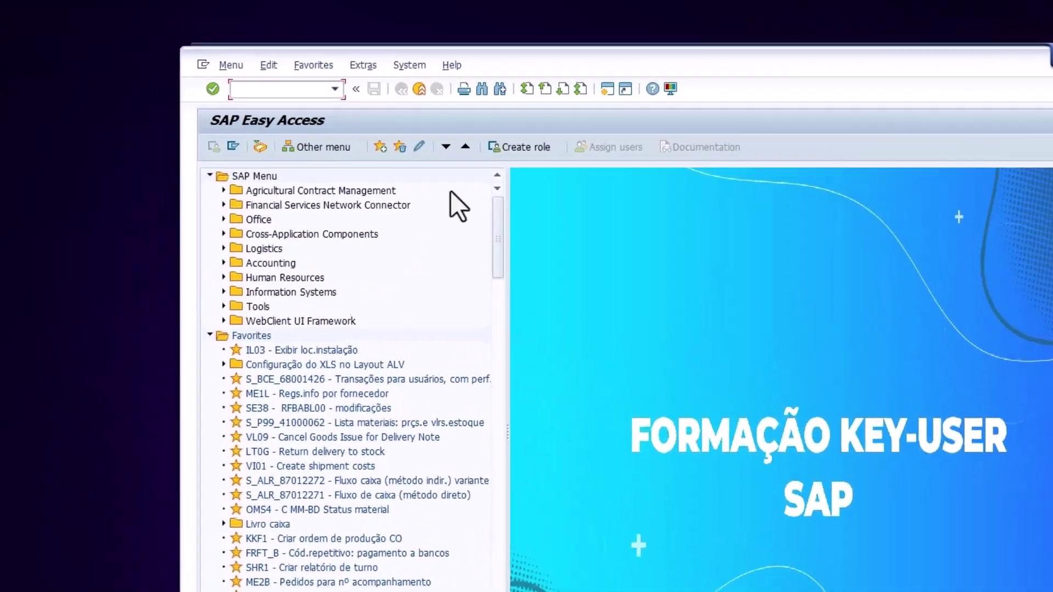
Run transaction RZ11 to open profile parameter maintenance
{"action": "type", "text": "R"}
{"action": "type", "text": "Z1"}
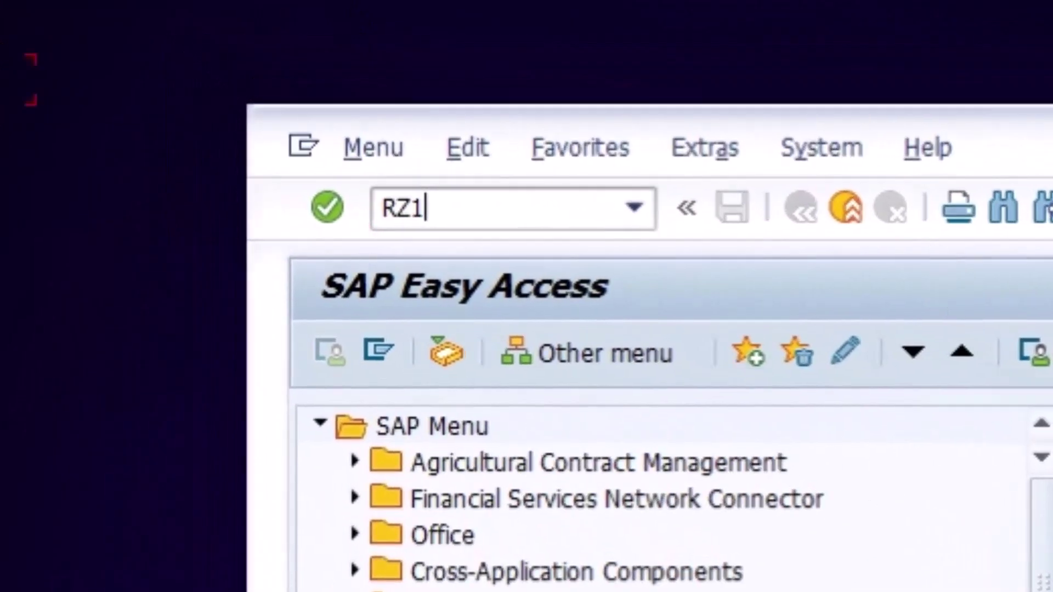
{"action": "type", "text": "1"}
{"action": "key", "text": "Return"}
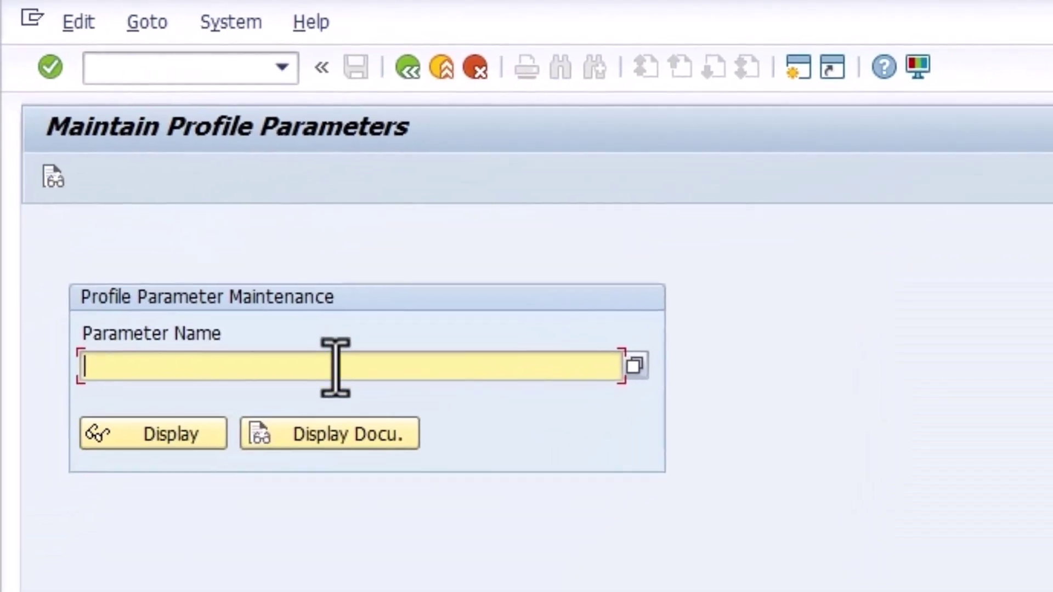
Enter sapgui/user_scripting as the parameter name and display the parameter's details
{"action": "type", "text": "sa"}
{"action": "key", "text": "Down"}
{"action": "key", "text": "Return"}
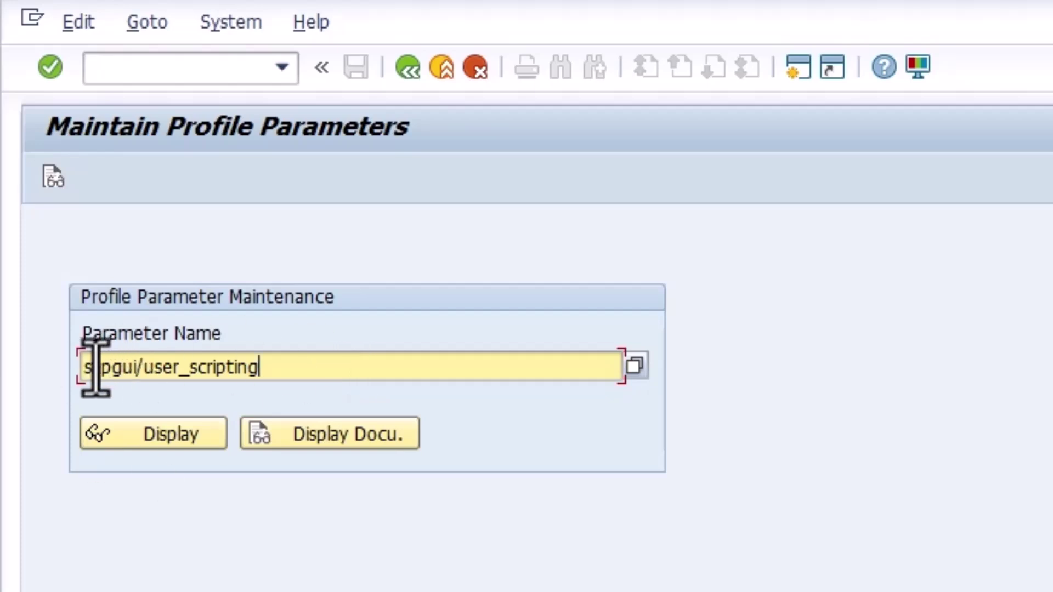
{"action": "left_click_drag", "start_coordinate": [77, 365], "coordinate": [258, 376]}
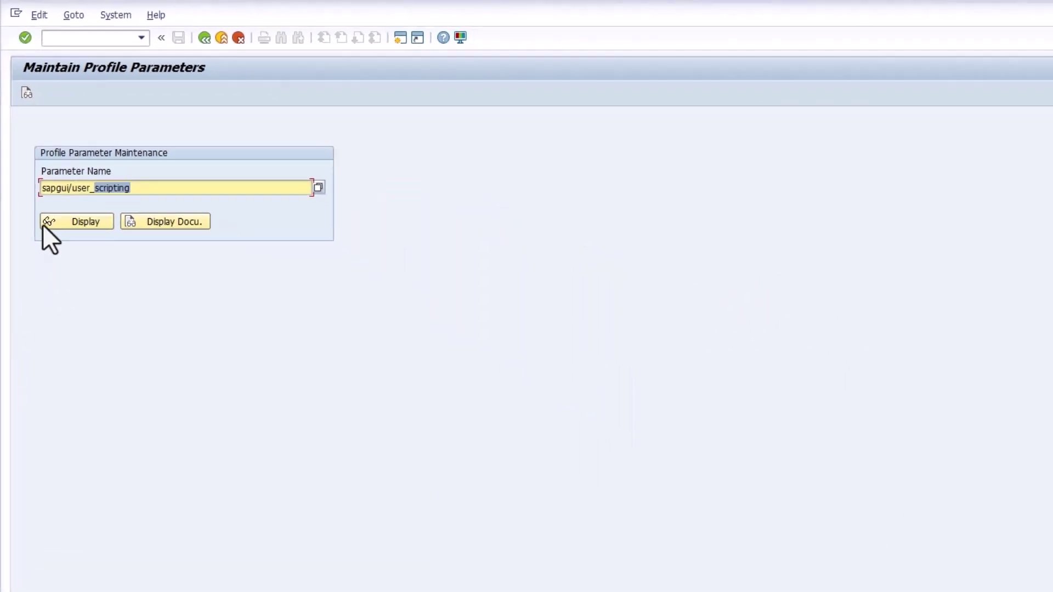
{"action": "left_click", "coordinate": [109, 436]}
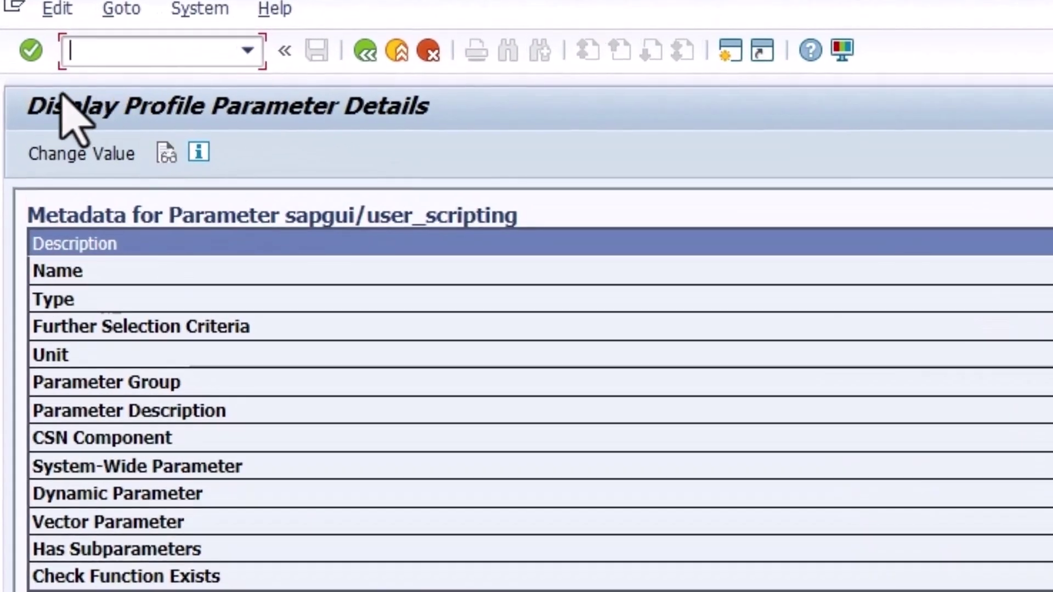
Open the value change dialog for the scripting parameter and check its current value
{"action": "left_click", "coordinate": [34, 159]}
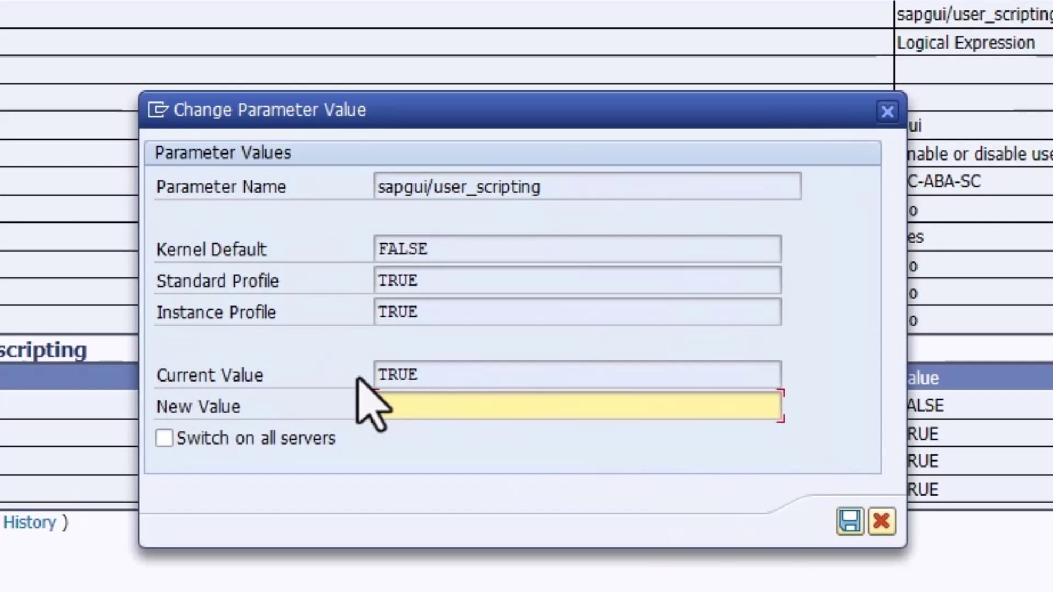
{"action": "left_click", "coordinate": [406, 376]}
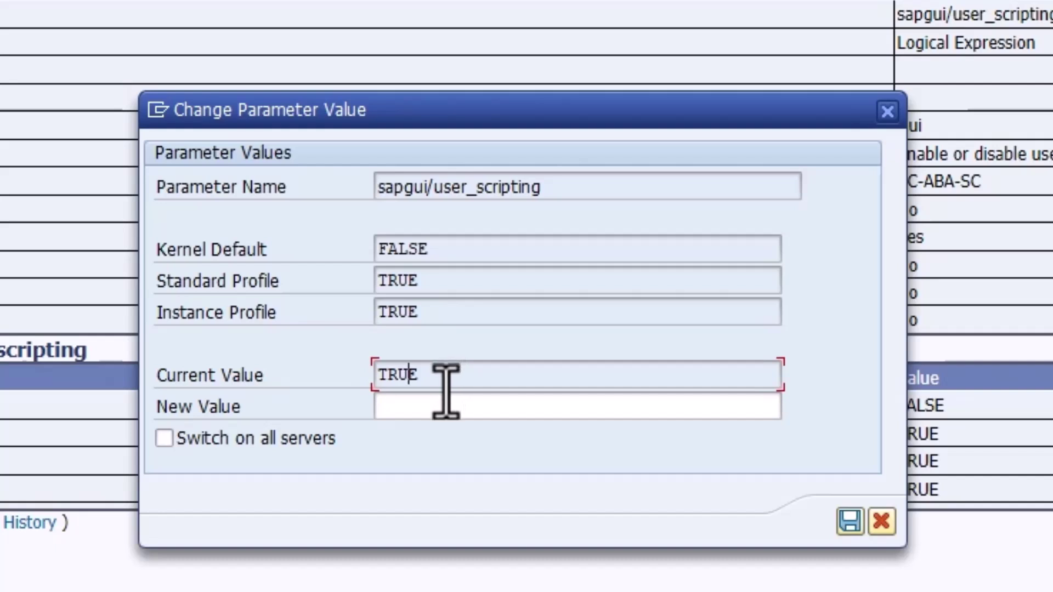
{"action": "left_click_drag", "start_coordinate": [439, 372], "coordinate": [346, 370]}
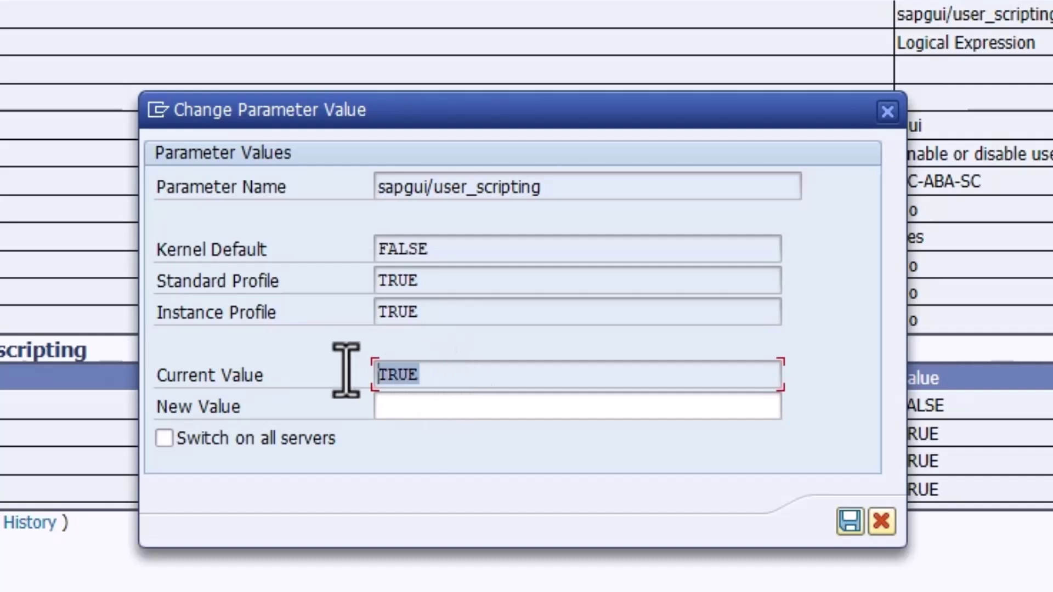
{"action": "left_click", "coordinate": [441, 409]}
{"action": "type", "text": "FALS"}
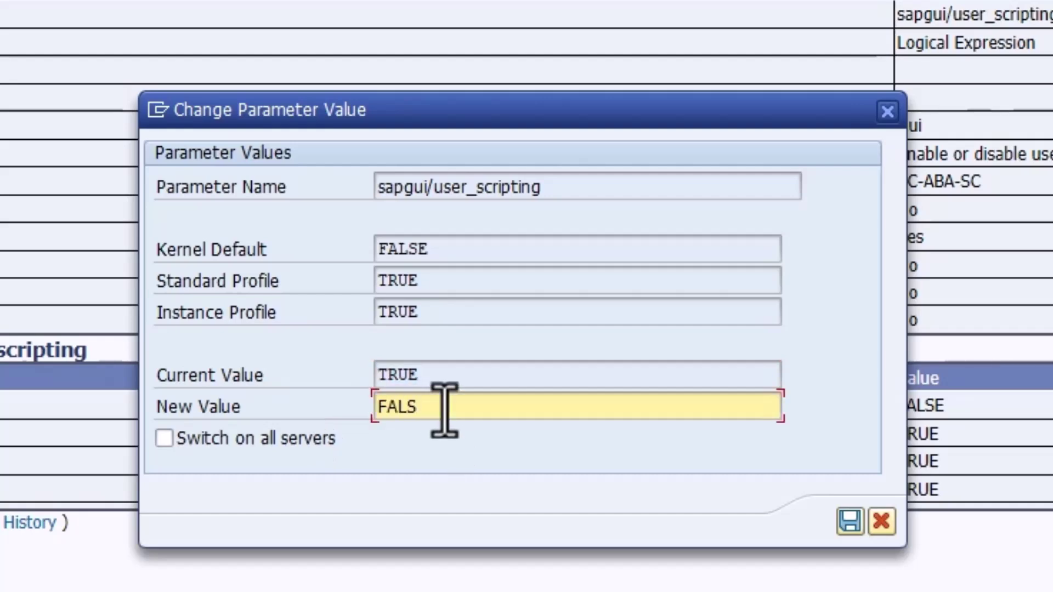
{"action": "type", "text": "E"}
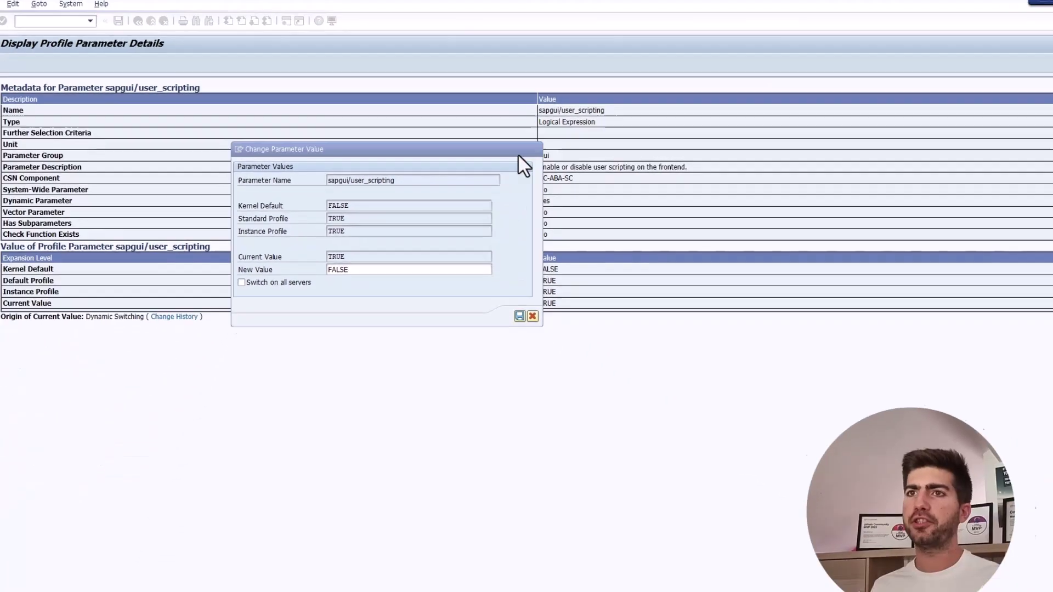
{"action": "left_click", "coordinate": [887, 110]}
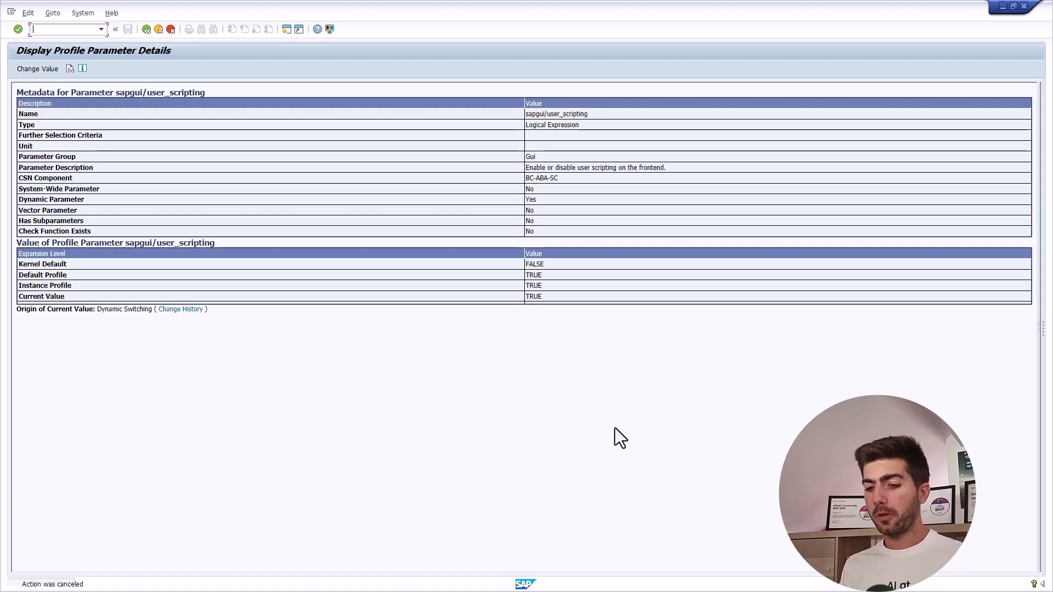
Switch to Power Automate and create a new desktop flow named SAP_Login
{"action": "key", "text": "super"}
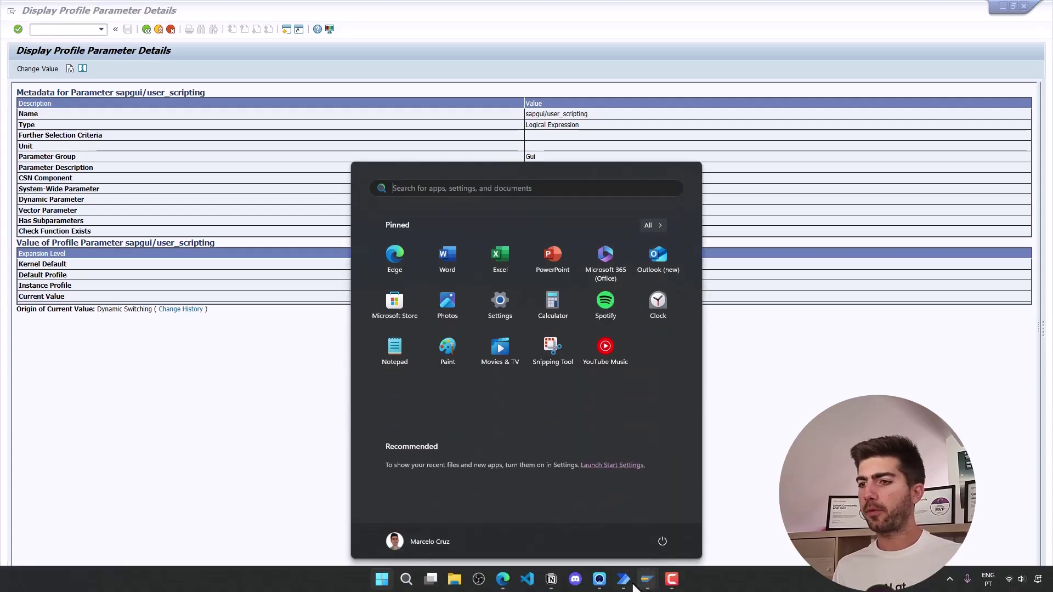
{"action": "left_click", "coordinate": [626, 581]}
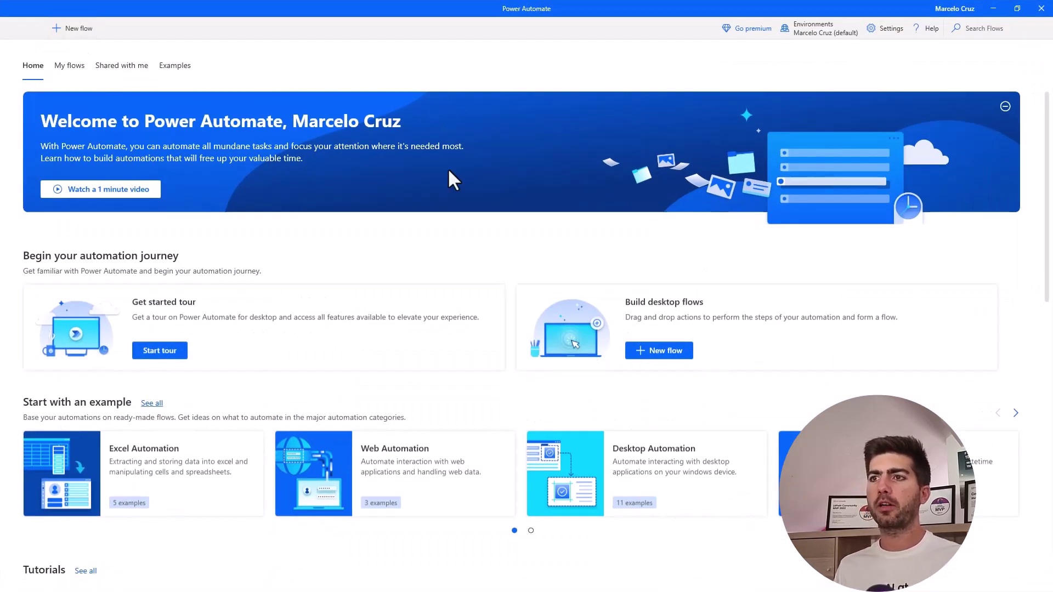
{"action": "left_click", "coordinate": [69, 28]}
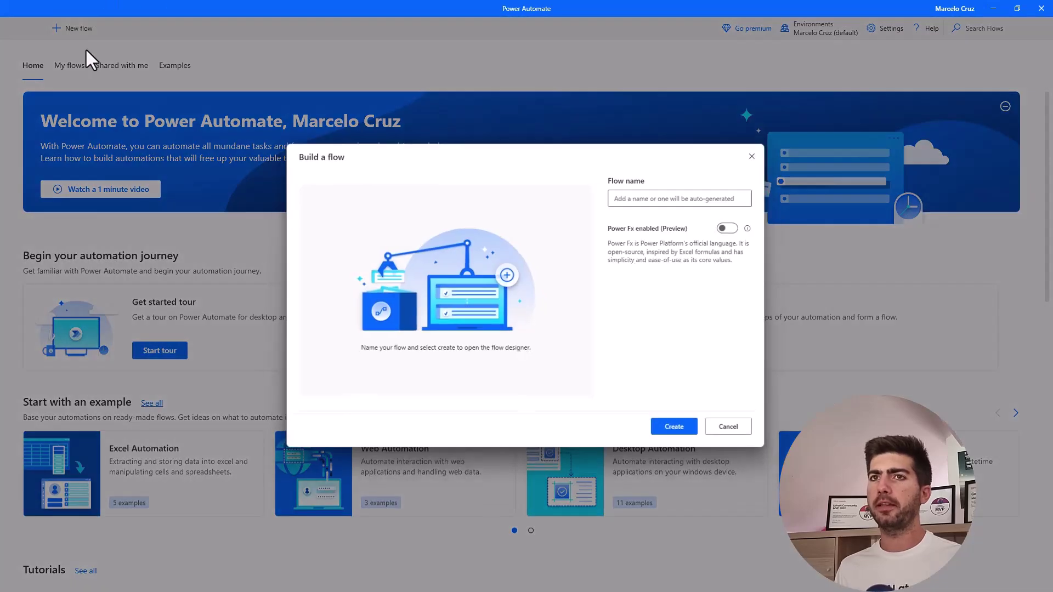
{"action": "left_click", "coordinate": [646, 195]}
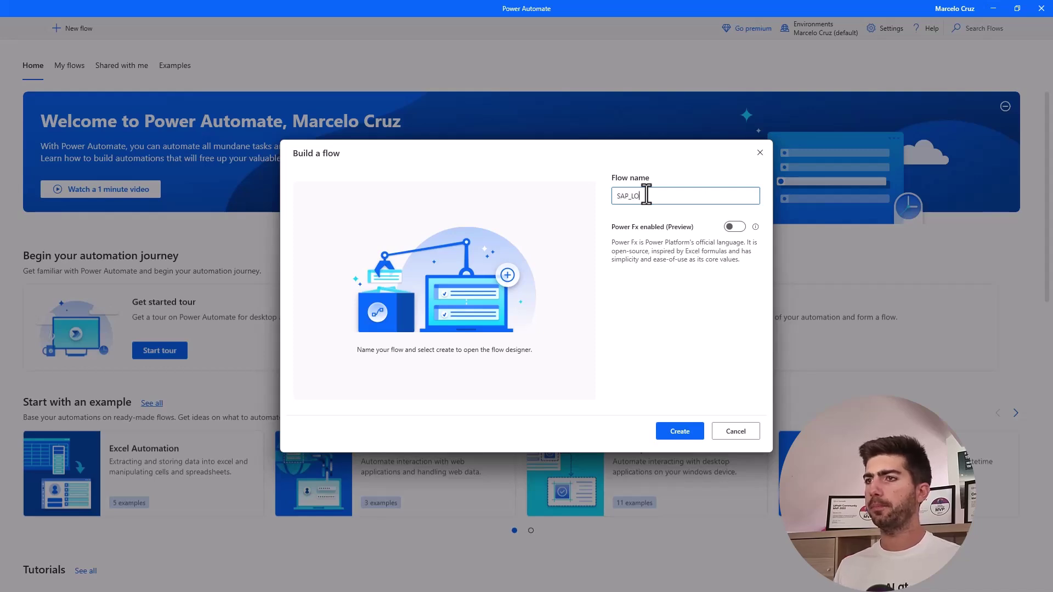
{"action": "key", "text": "Return"}
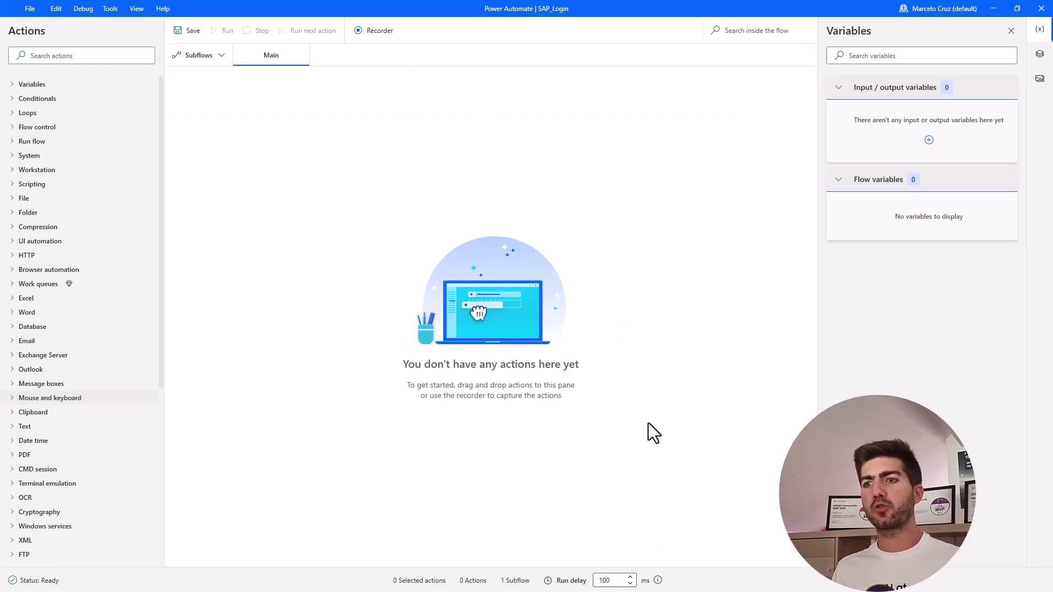
Switch to the SAP logon window and minimize it to return to the flow designer
{"action": "key", "text": "super"}
{"action": "mouse_move", "coordinate": [623, 579]}
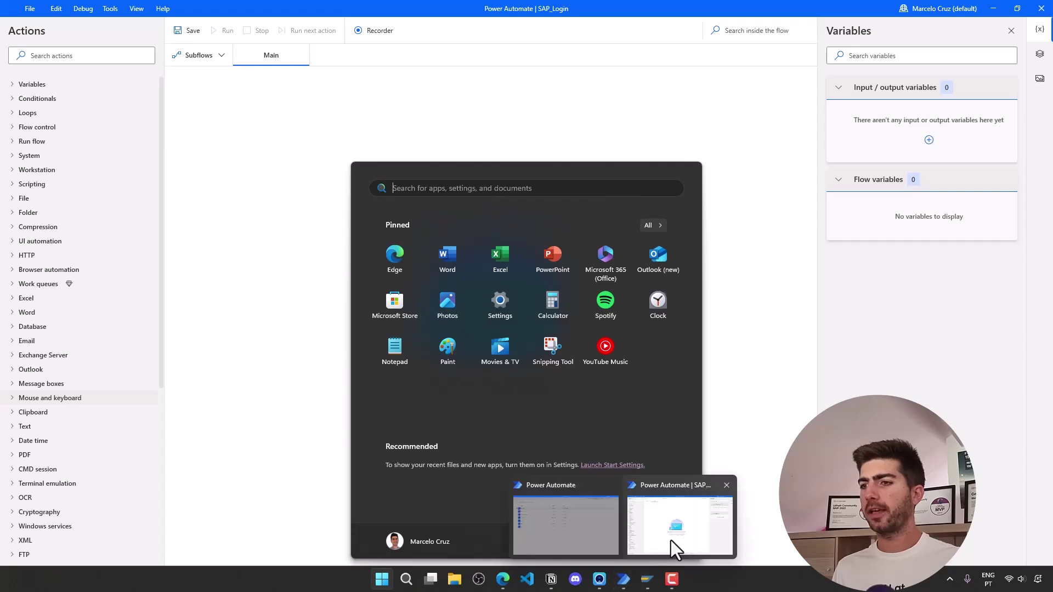
{"action": "left_click", "coordinate": [729, 514]}
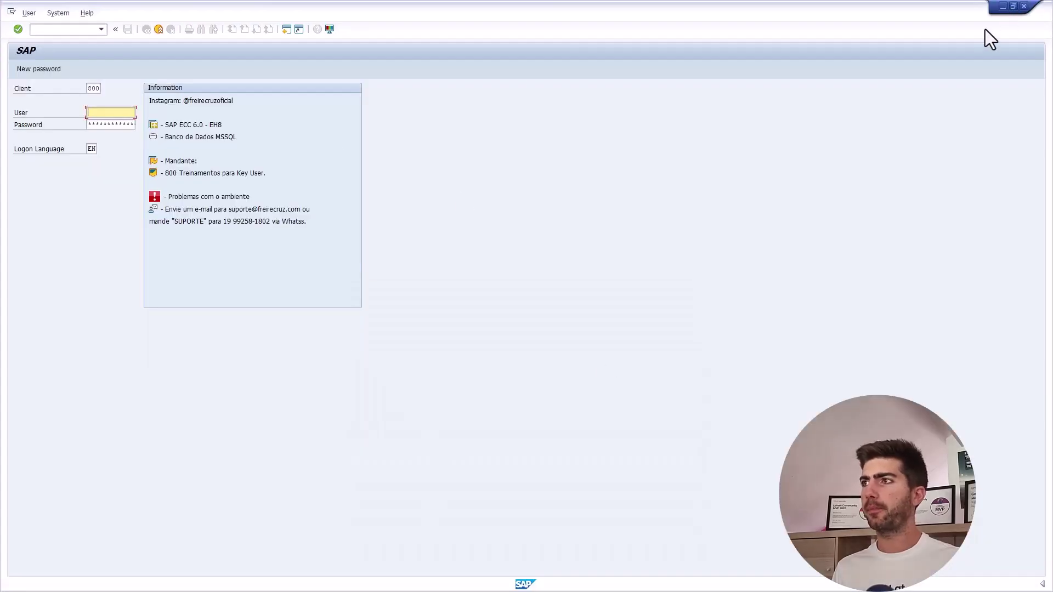
{"action": "left_click", "coordinate": [1003, 6]}
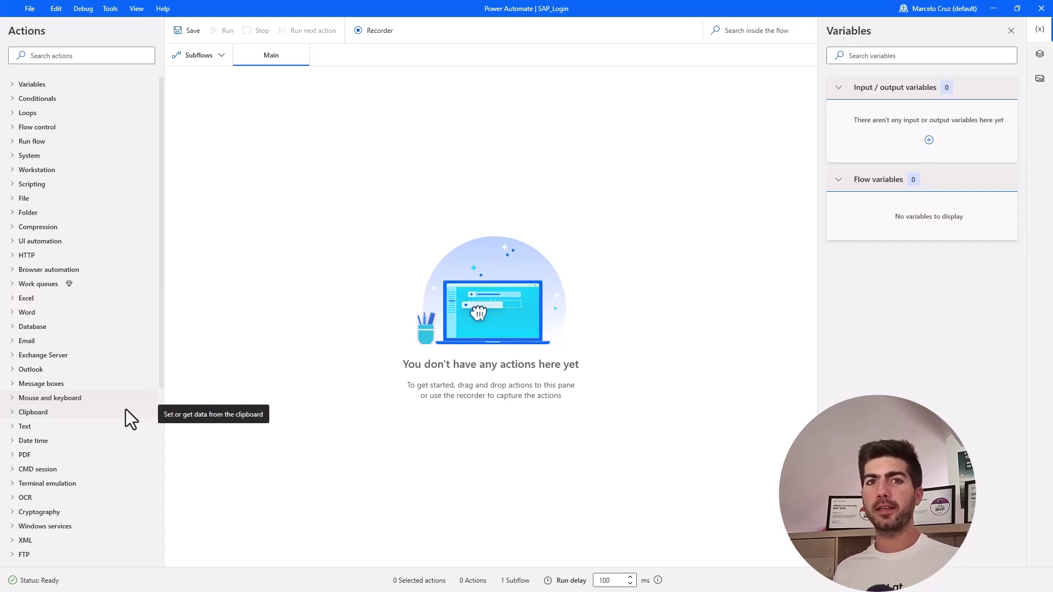
Search the actions for LAUNCH SAP and add the Launch SAP action to the Main subflow
{"action": "scroll", "coordinate": [120, 416], "scroll_direction": "down", "scroll_amount": 5}
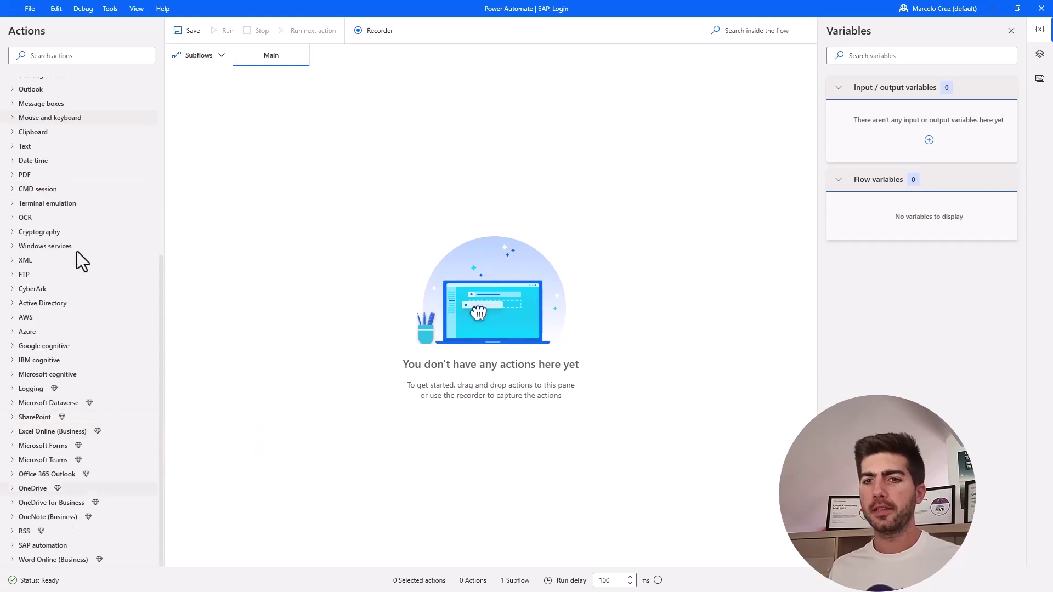
{"action": "left_click", "coordinate": [69, 55]}
{"action": "type", "text": "LAUNCH SAP"}
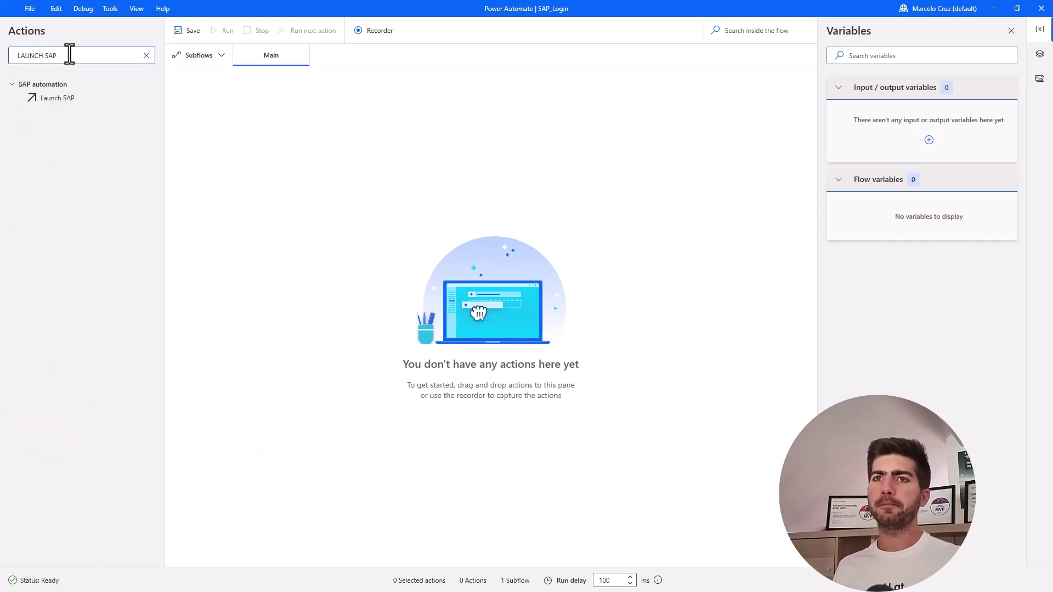
{"action": "left_click_drag", "start_coordinate": [60, 98], "coordinate": [322, 137]}
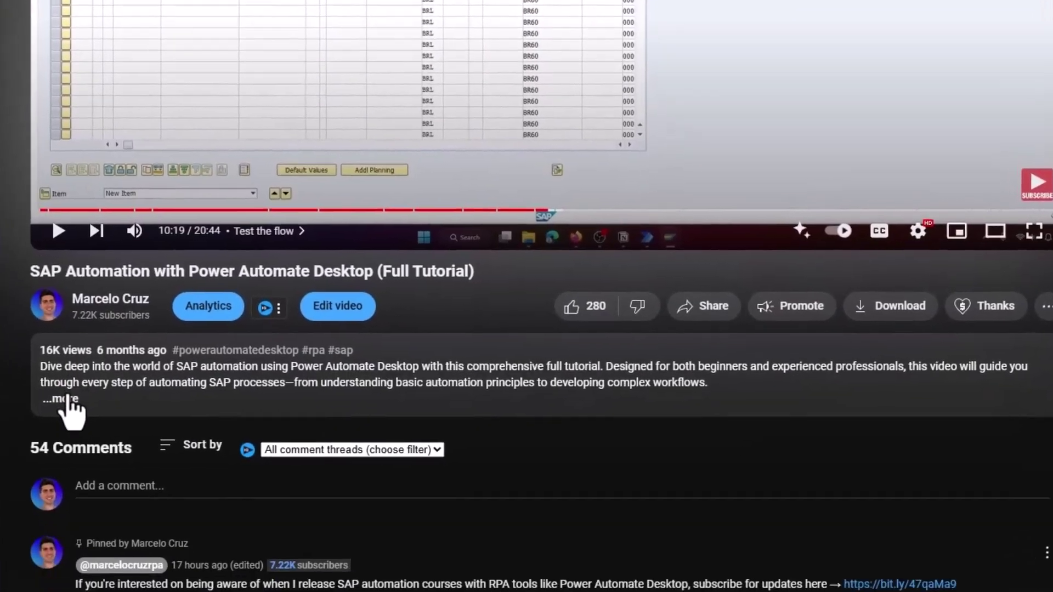
In the browser, open the course release link from the expanded video description and join the waitlist with the e-mail address
{"action": "left_click", "coordinate": [91, 483]}
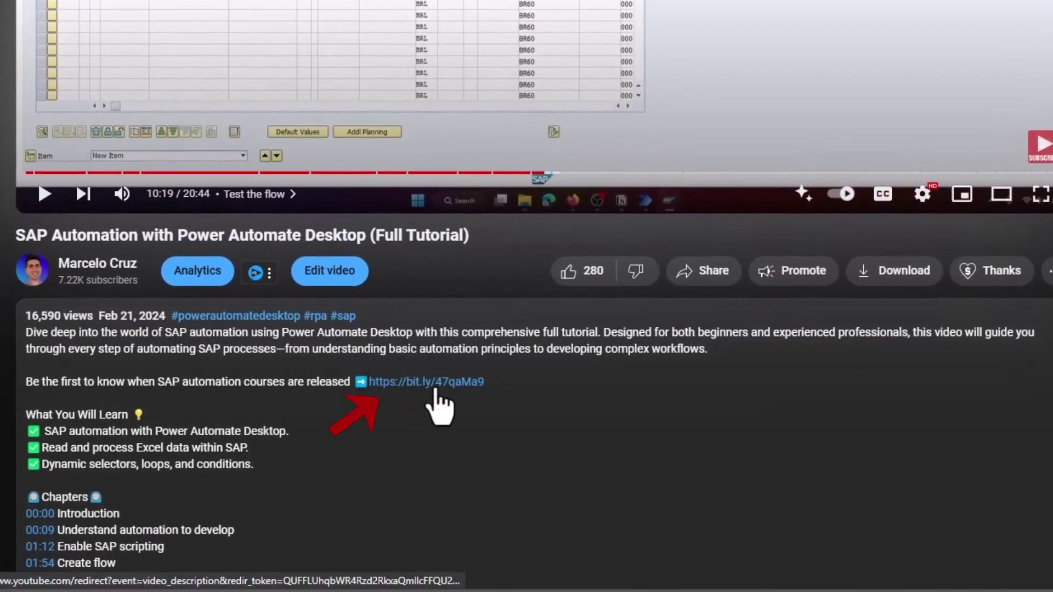
{"action": "left_click", "coordinate": [444, 384]}
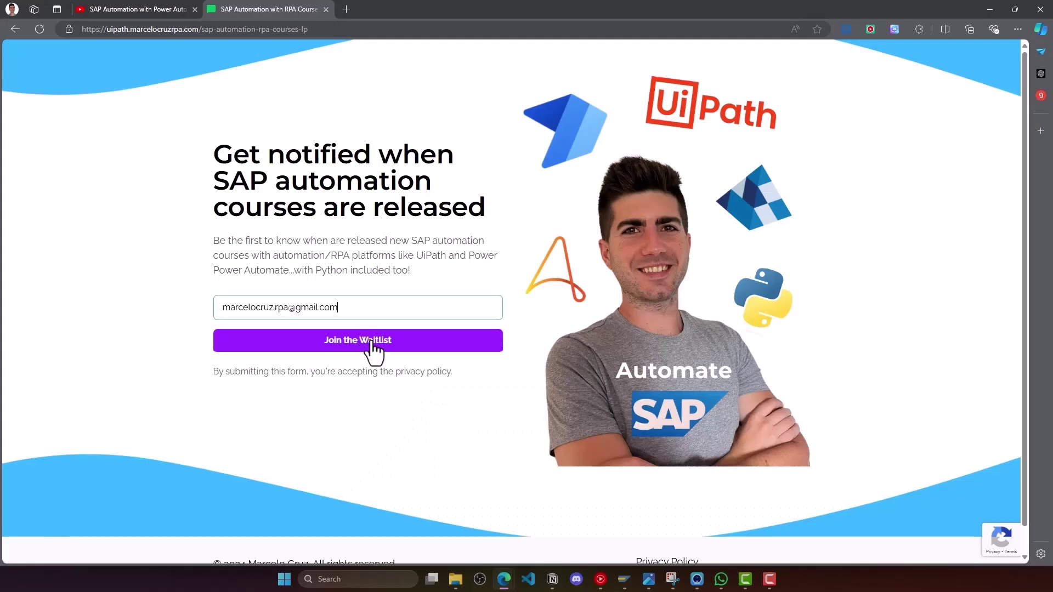
{"action": "left_click", "coordinate": [393, 349]}
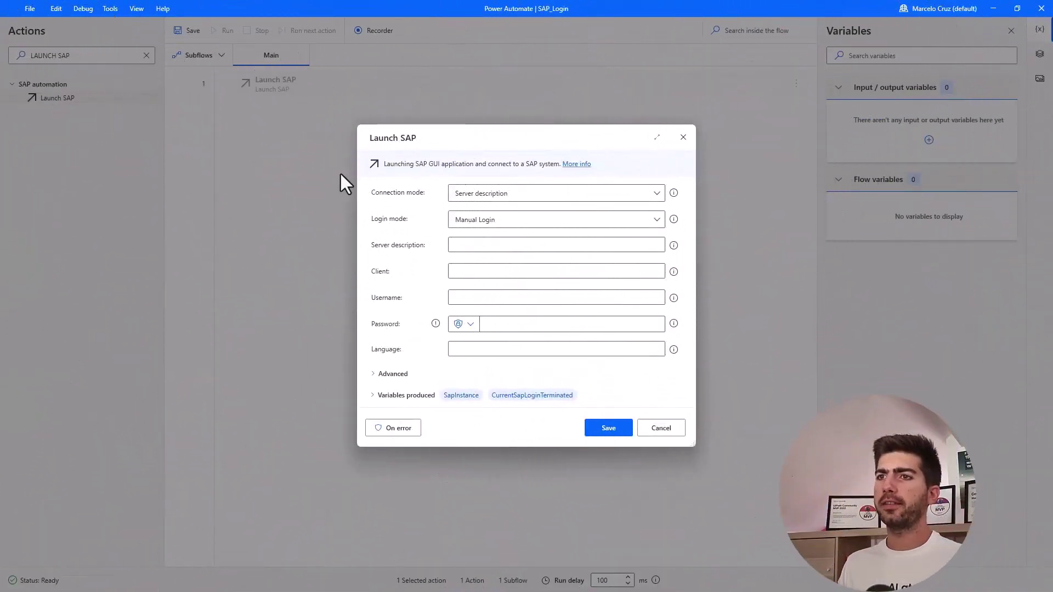
Try Server connection string as the connection mode of the Launch SAP action and return it to Server description
{"action": "left_click", "coordinate": [480, 196]}
{"action": "left_click", "coordinate": [489, 211]}
{"action": "left_click", "coordinate": [490, 199]}
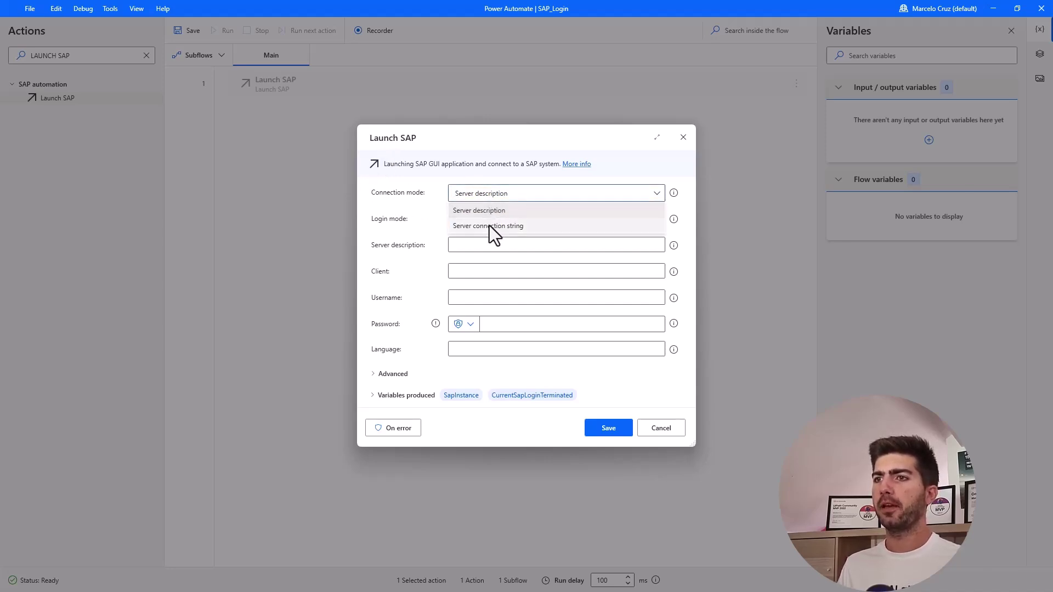
{"action": "left_click", "coordinate": [489, 226]}
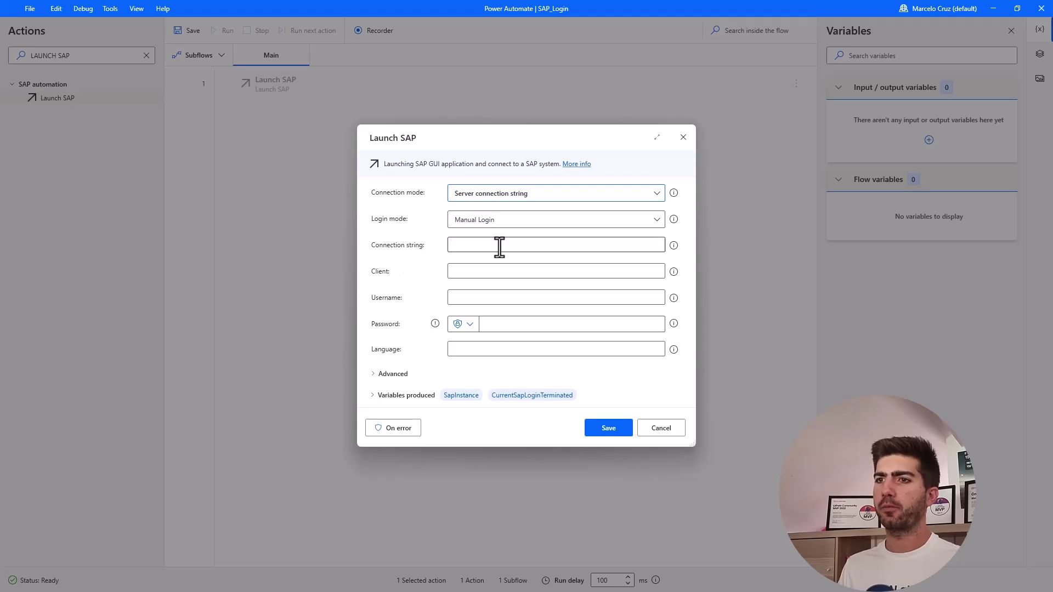
{"action": "left_click", "coordinate": [526, 199]}
{"action": "left_click", "coordinate": [490, 225]}
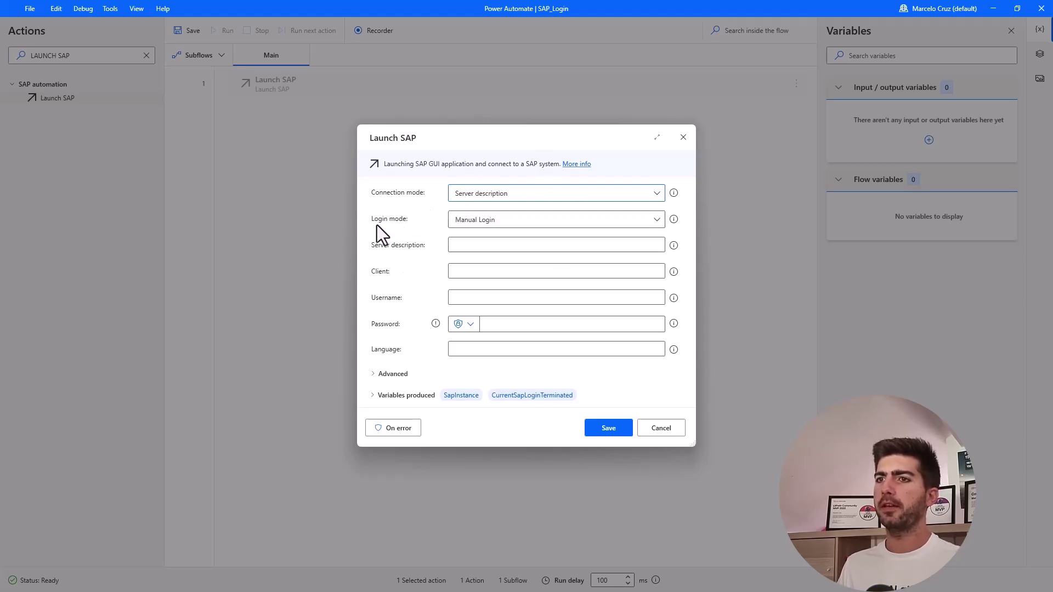
Look up the connection name in the SAP Logon window and set the Launch SAP action's server description to SAP
{"action": "left_click", "coordinate": [473, 215]}
{"action": "left_click", "coordinate": [474, 215]}
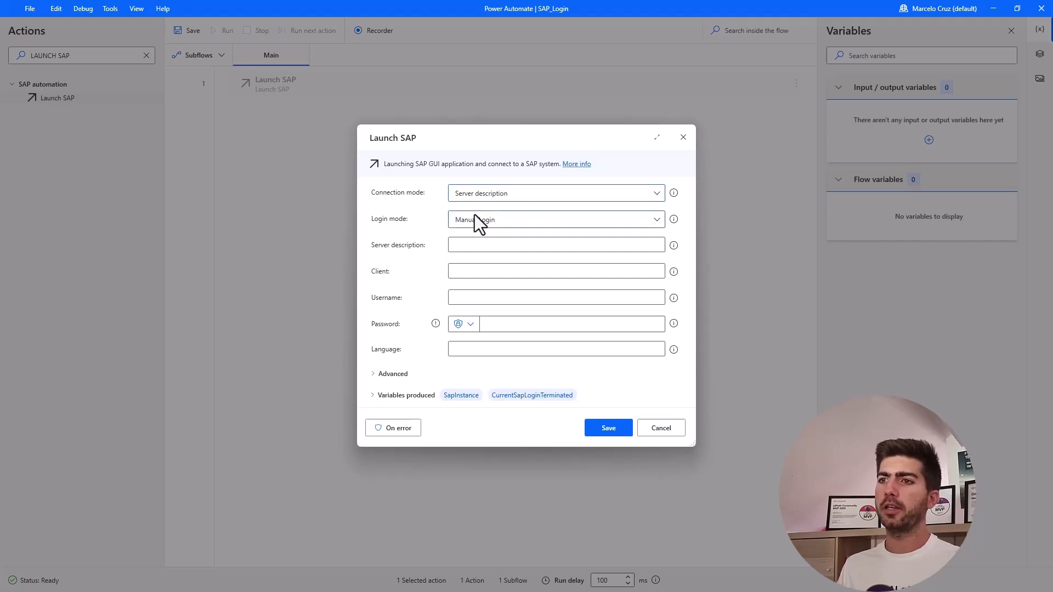
{"action": "left_click", "coordinate": [458, 244]}
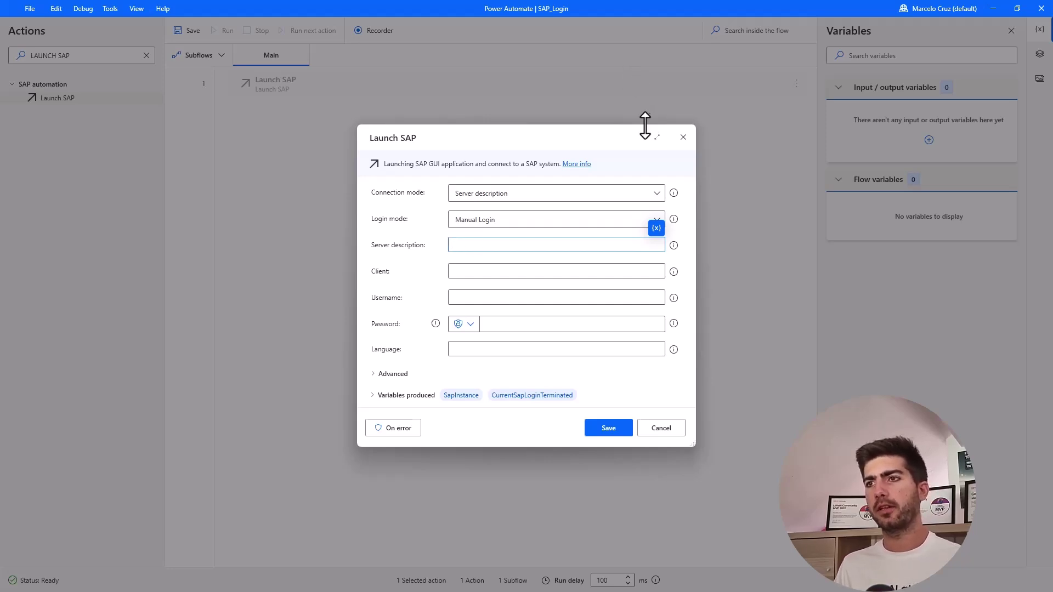
{"action": "key", "text": "super"}
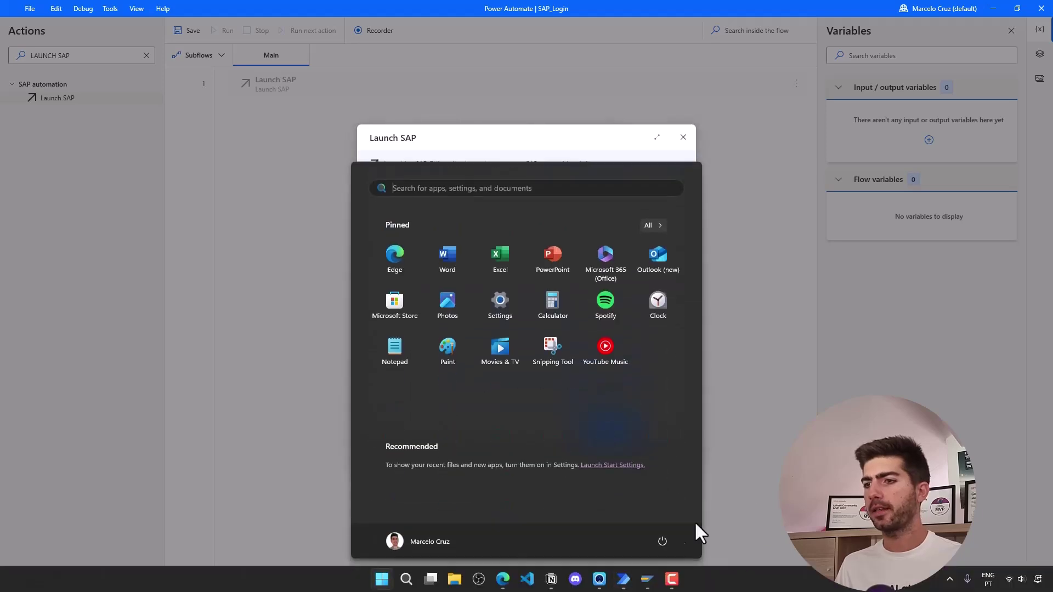
{"action": "mouse_move", "coordinate": [647, 580]}
{"action": "left_click", "coordinate": [557, 529]}
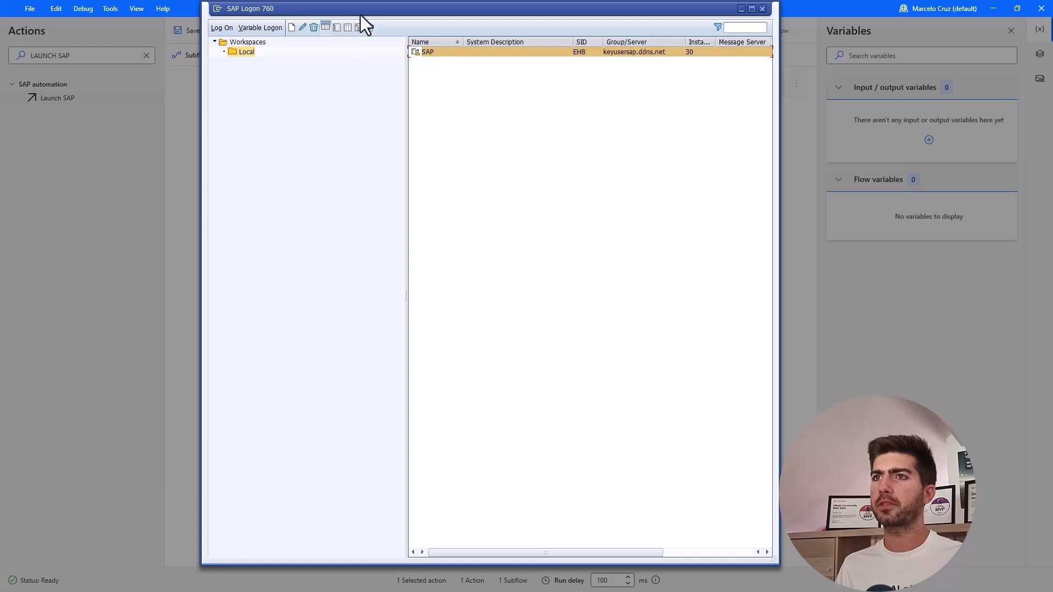
{"action": "left_click_drag", "start_coordinate": [360, 10], "coordinate": [371, 58]}
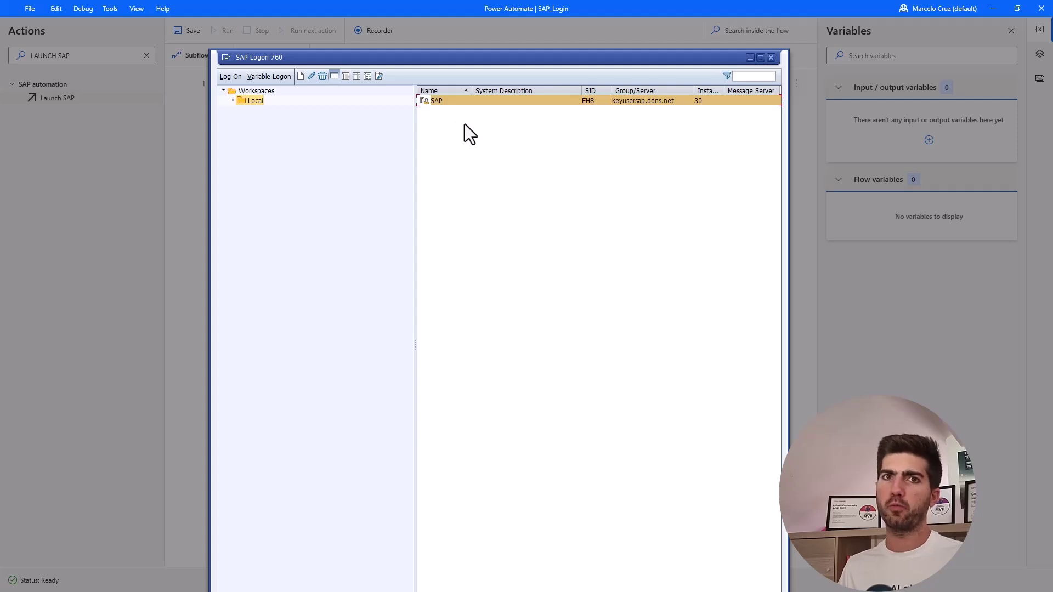
{"action": "left_click", "coordinate": [770, 57]}
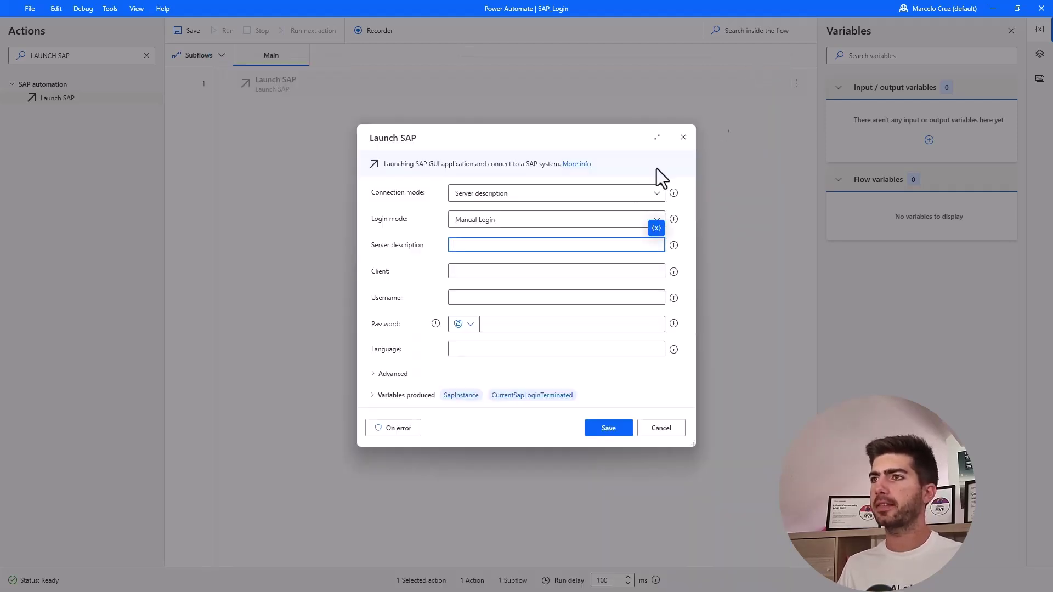
{"action": "left_click", "coordinate": [657, 228]}
{"action": "left_click", "coordinate": [512, 236]}
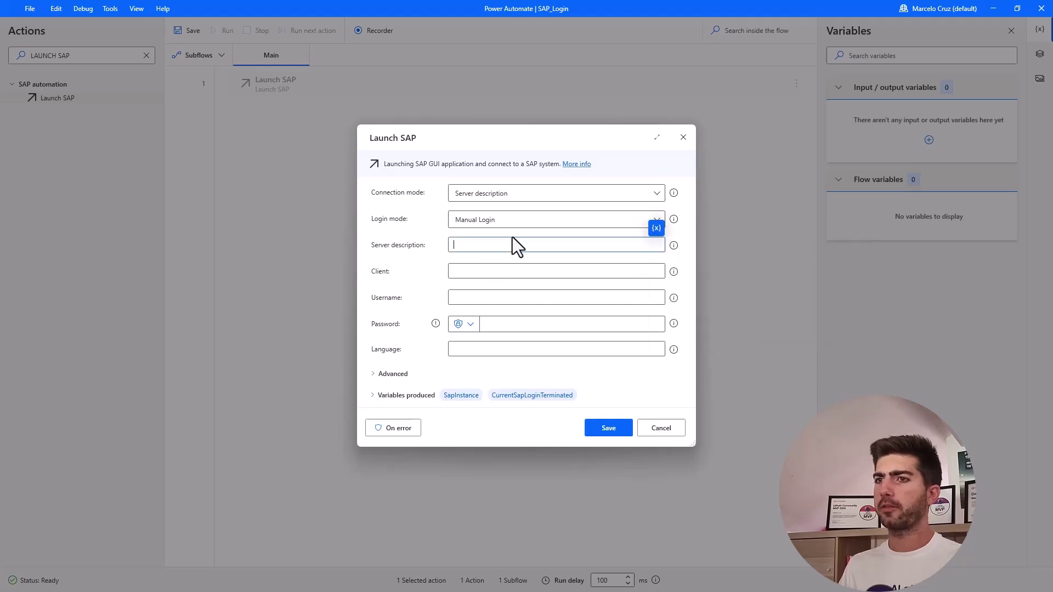
{"action": "type", "text": "SAP"}
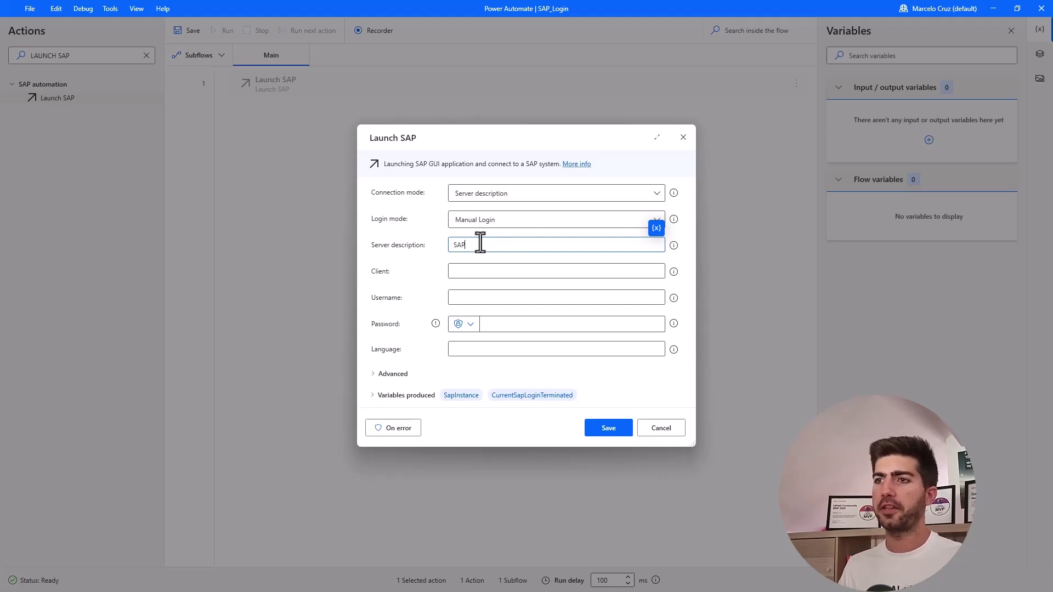
Check the client number on the SAP login screen and set the client of the Launch SAP action to 800
{"action": "left_click", "coordinate": [471, 271]}
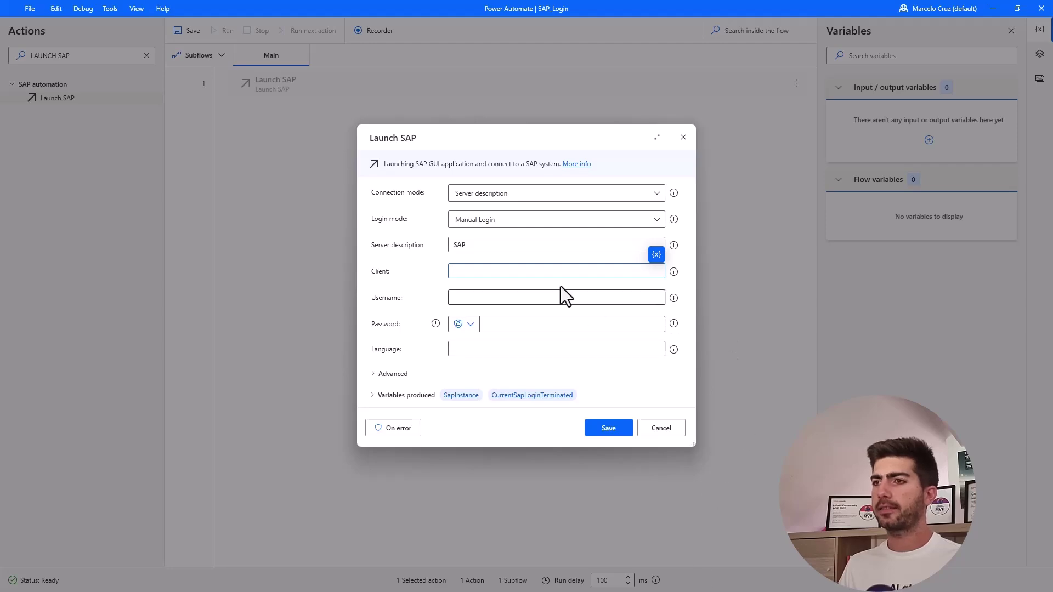
{"action": "key", "text": "super"}
{"action": "mouse_move", "coordinate": [647, 586]}
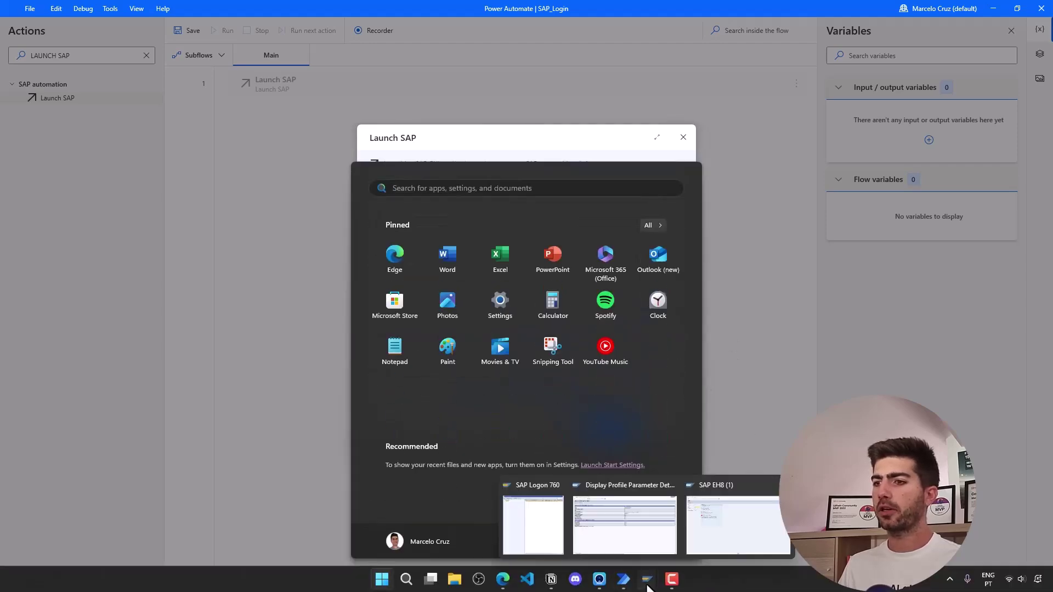
{"action": "left_click", "coordinate": [724, 525]}
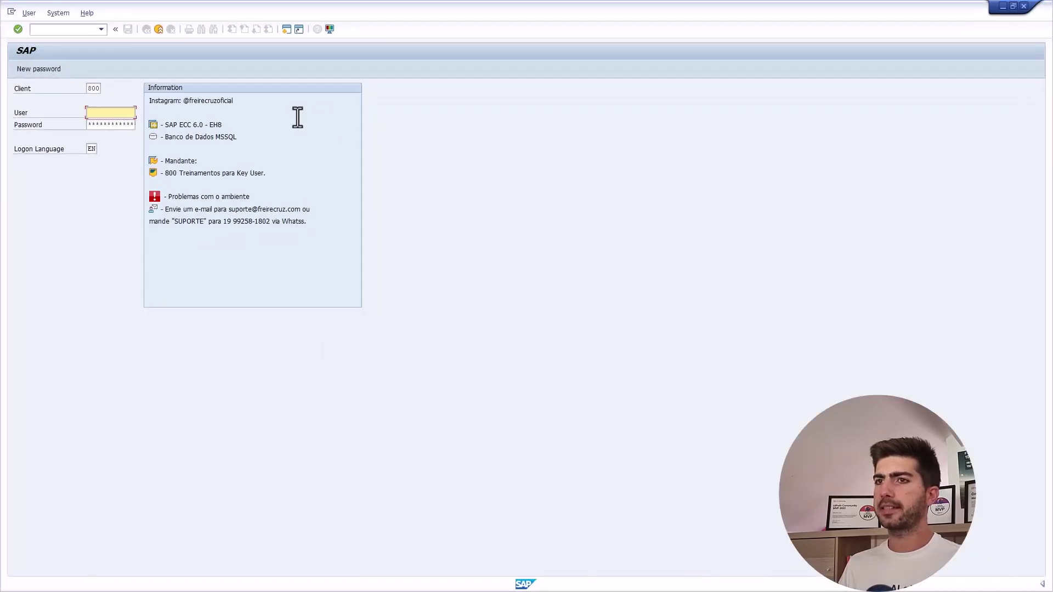
{"action": "double_click", "coordinate": [93, 88]}
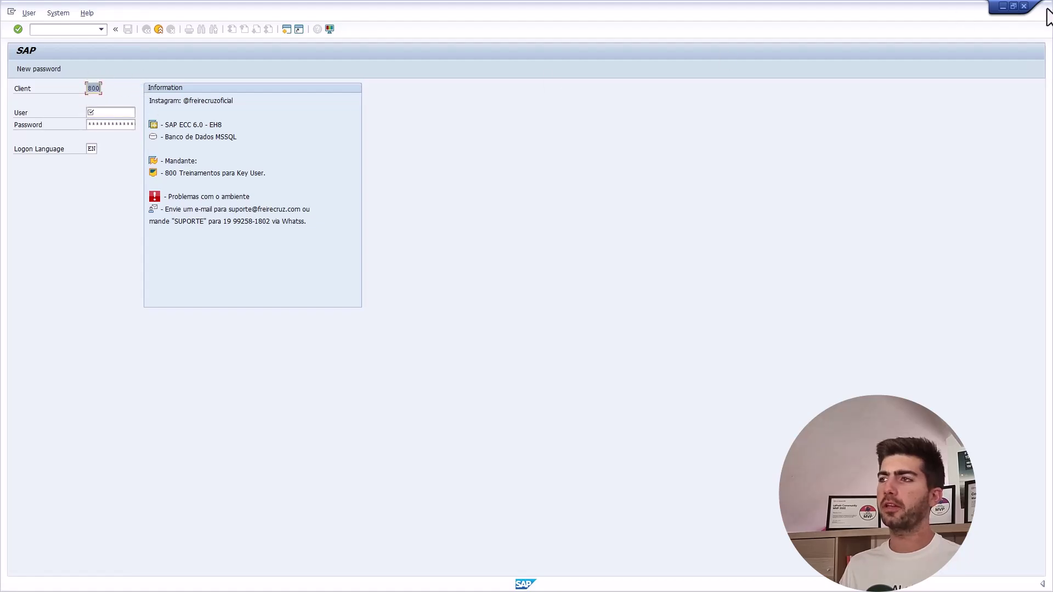
{"action": "left_click", "coordinate": [1003, 7]}
{"action": "type", "text": "800"}
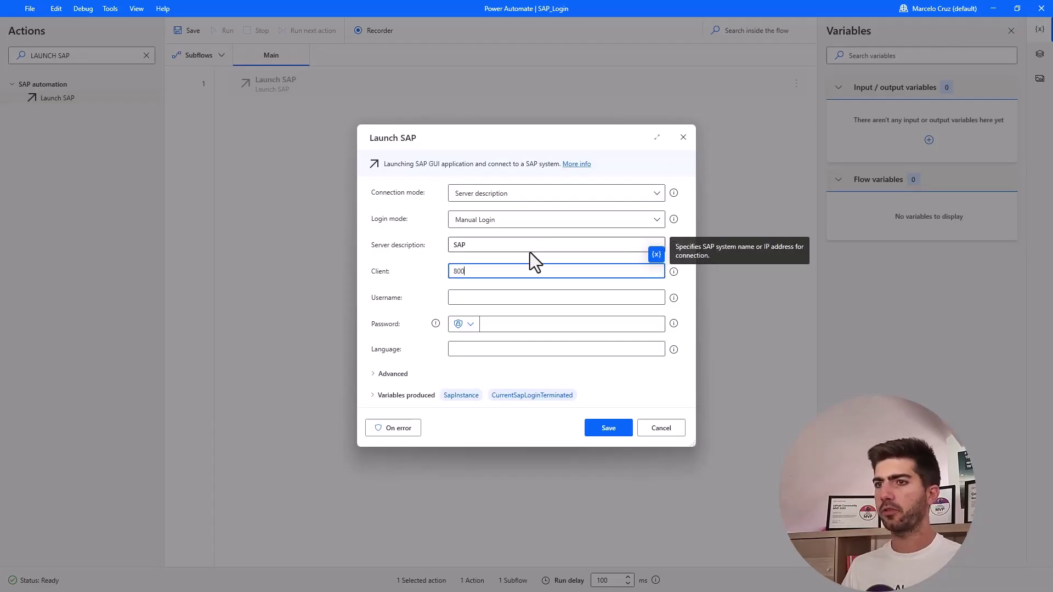
Fill in the SAP username and the account password, and set the language to EN
{"action": "left_click", "coordinate": [453, 303]}
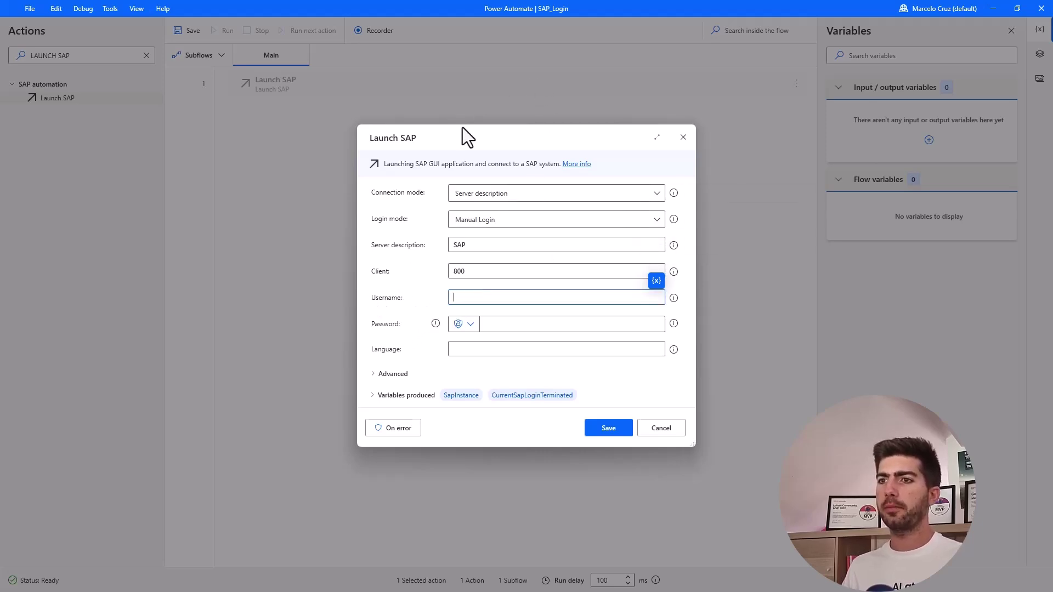
{"action": "type", "text": "MARCELO"}
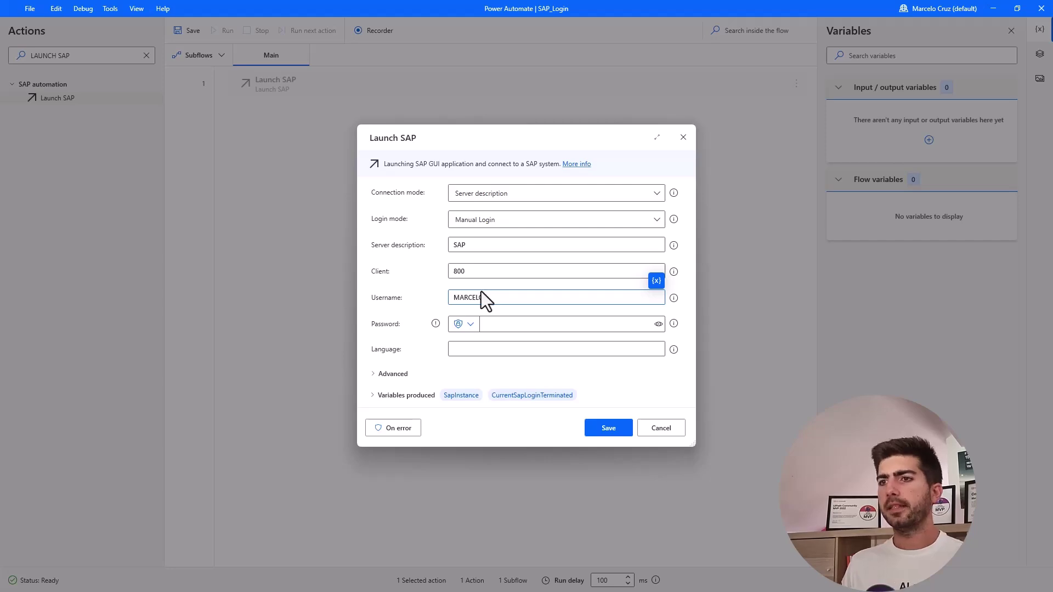
{"action": "left_click", "coordinate": [496, 325]}
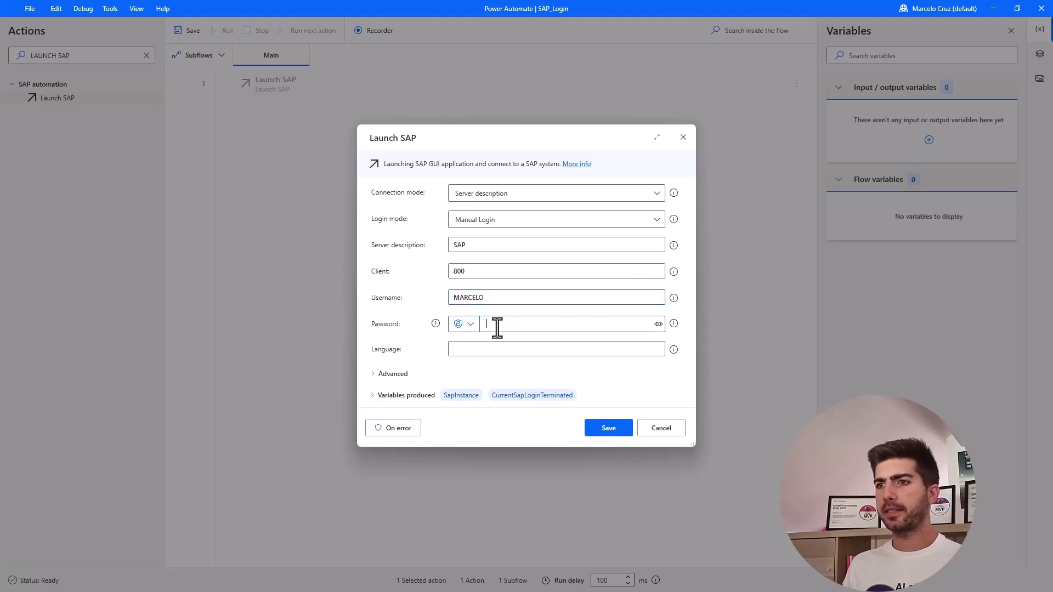
{"action": "type", "text": "********"}
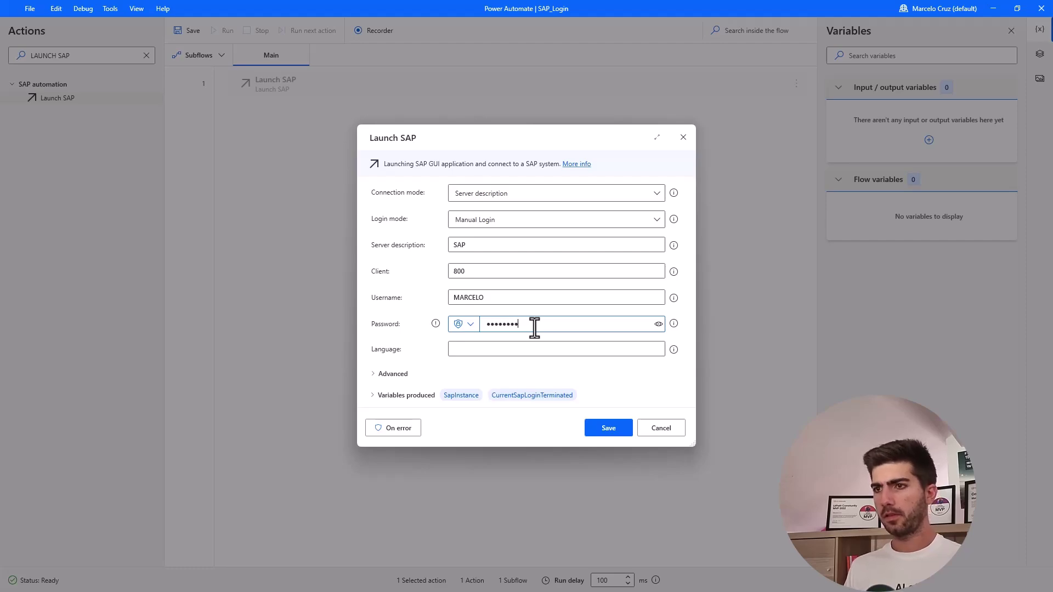
{"action": "key", "text": "Tab"}
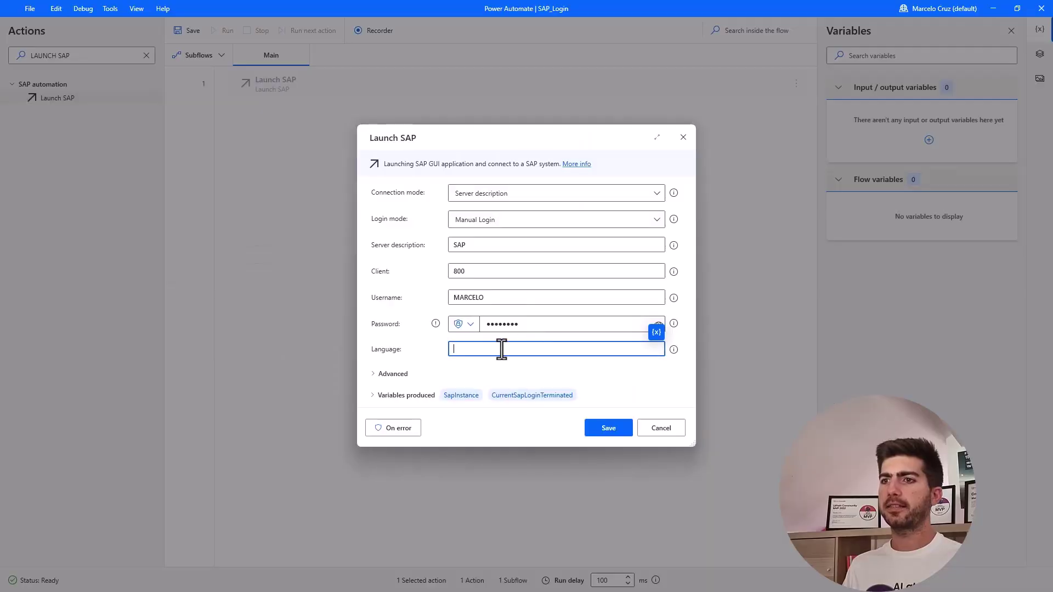
{"action": "type", "text": "EN"}
{"action": "left_click", "coordinate": [596, 373]}
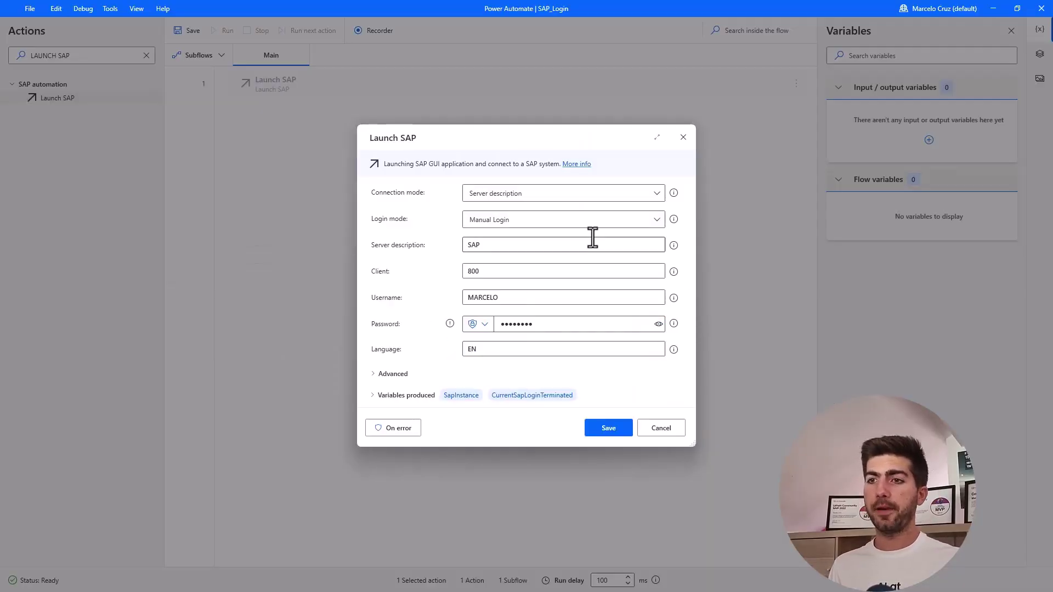
Expand the advanced settings, choose Terminate this logon for multiple logons, and save the Launch SAP action
{"action": "left_click", "coordinate": [389, 374]}
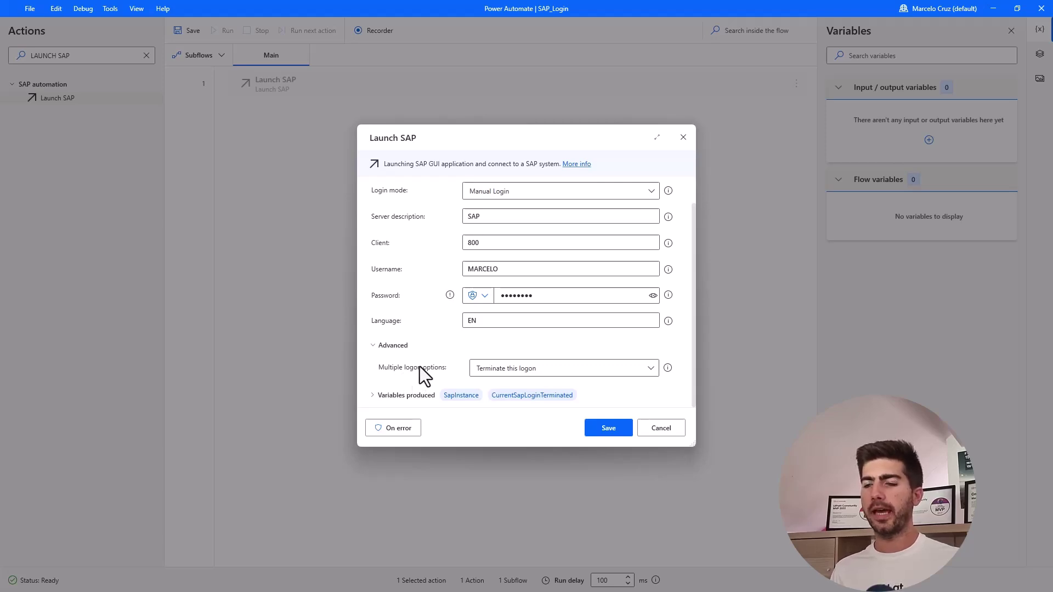
{"action": "left_click", "coordinate": [521, 371]}
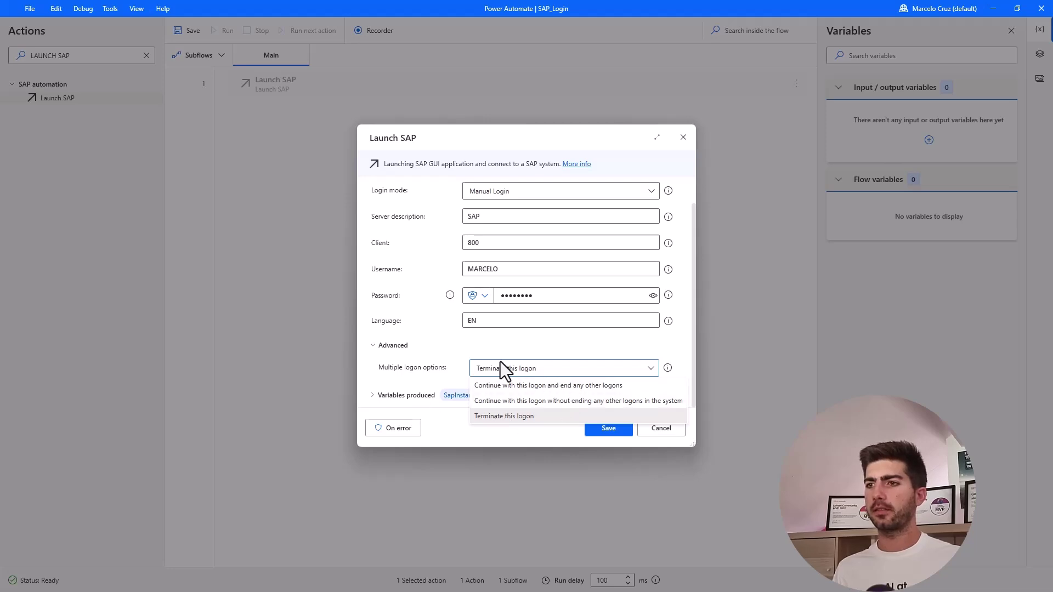
{"action": "left_click", "coordinate": [562, 418]}
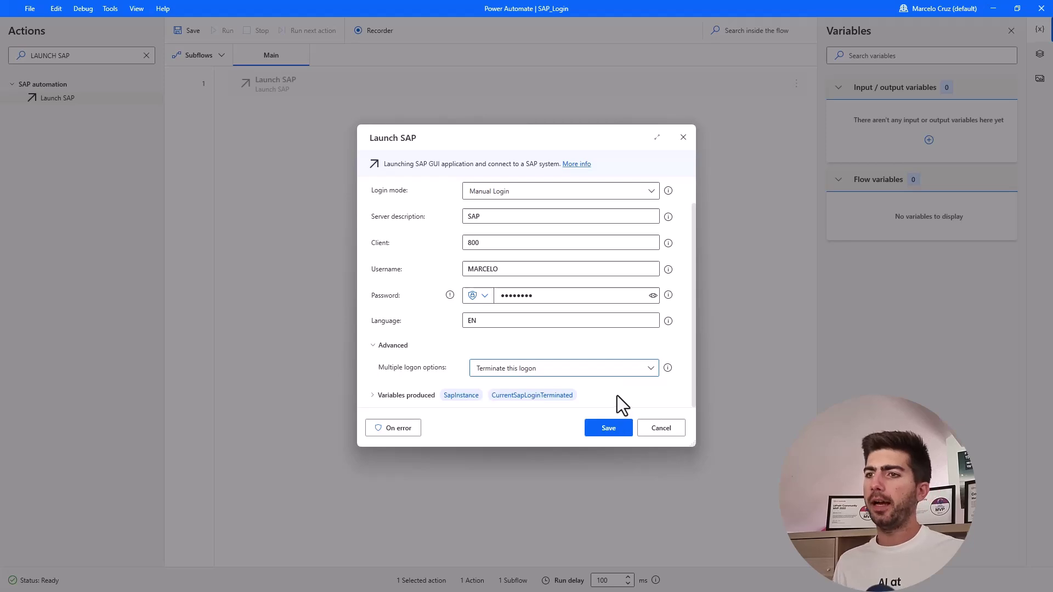
{"action": "left_click", "coordinate": [620, 431]}
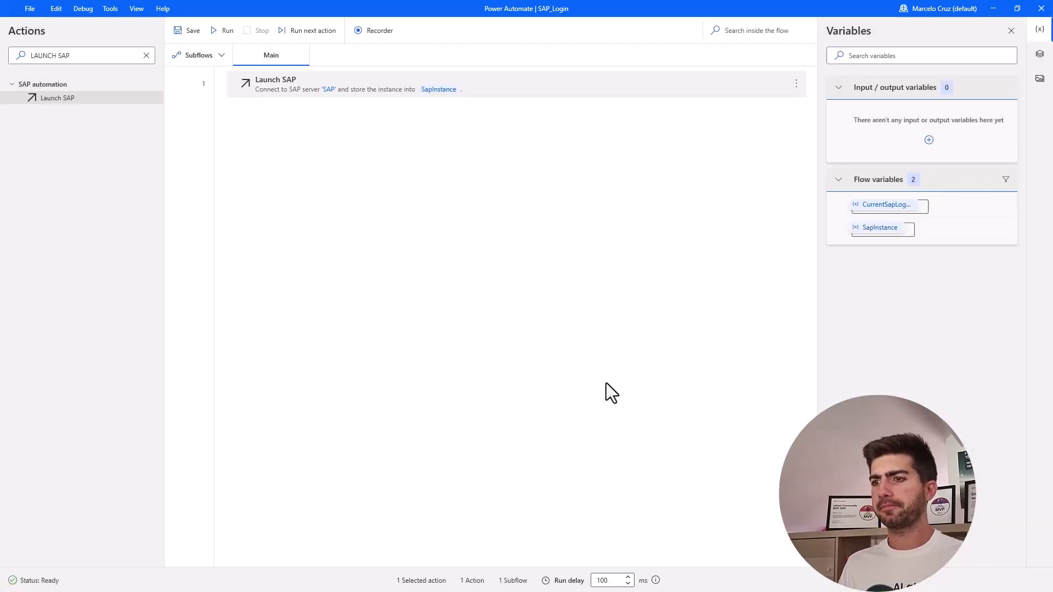
Shrink the flow designer window and close the open SAP windows
{"action": "left_click_drag", "start_coordinate": [831, 17], "coordinate": [546, 39]}
{"action": "left_click", "coordinate": [1023, 8]}
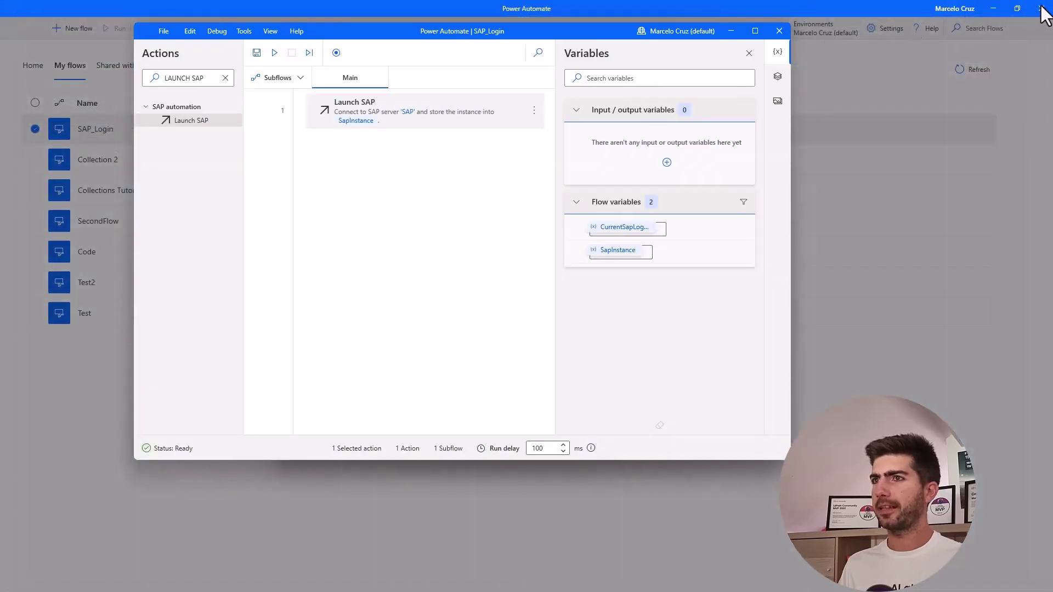
{"action": "key", "text": "super"}
{"action": "right_click", "coordinate": [649, 577]}
{"action": "left_click", "coordinate": [643, 548]}
{"action": "mouse_move", "coordinate": [648, 579]}
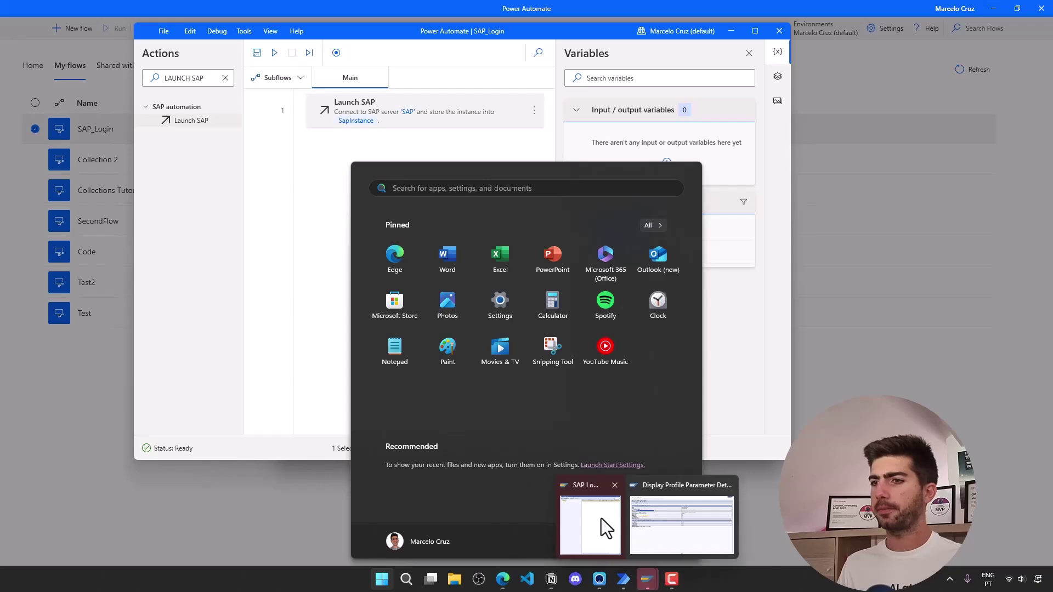
{"action": "left_click", "coordinate": [600, 529]}
{"action": "left_click", "coordinate": [532, 329]}
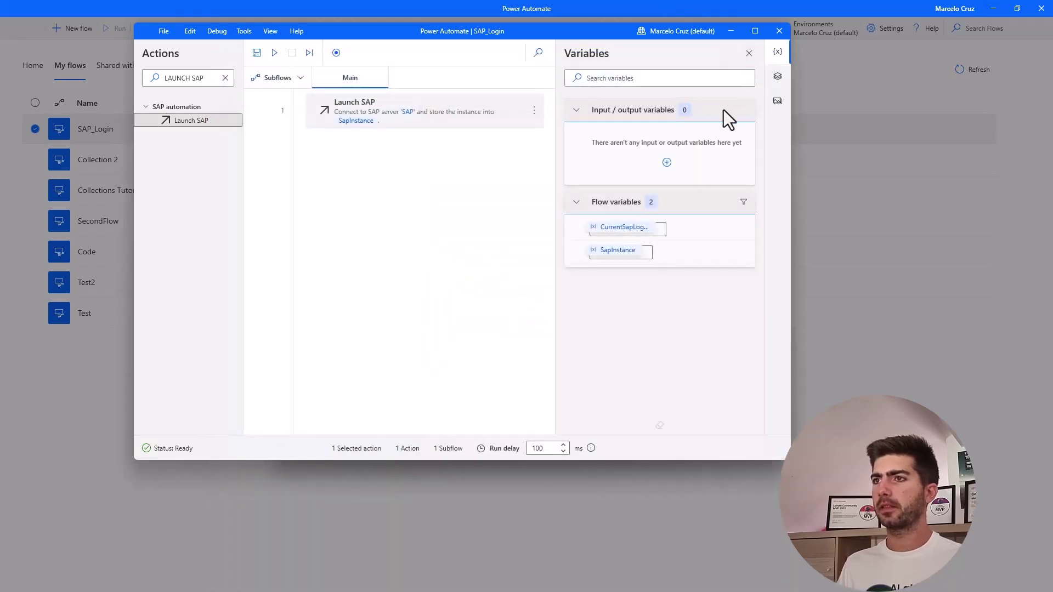
Maximize the flow designer and run the SAP_Login flow to test the SAP launch
{"action": "left_click", "coordinate": [755, 31]}
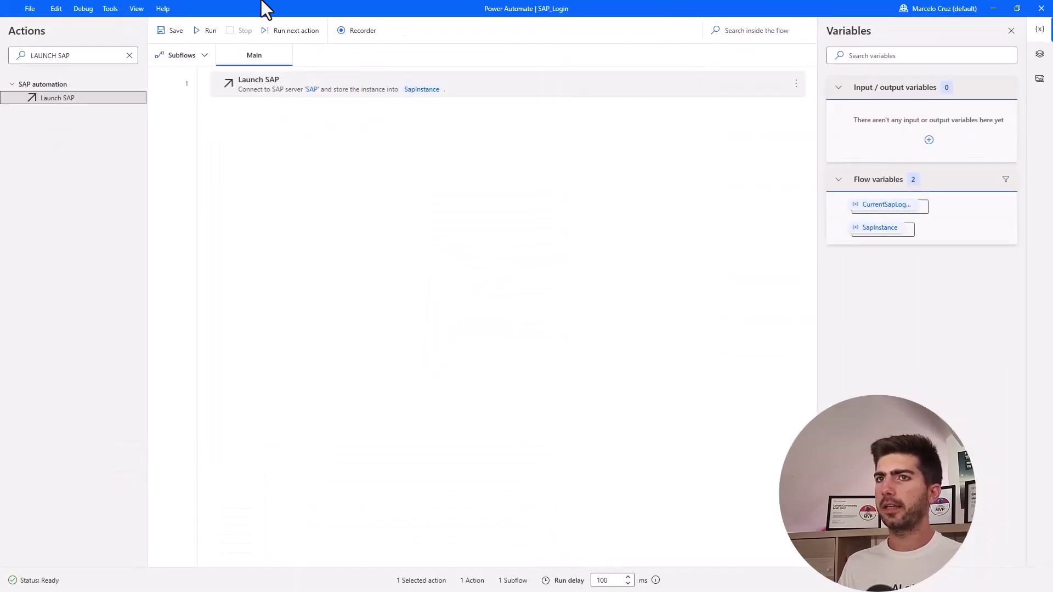
{"action": "left_click", "coordinate": [207, 31]}
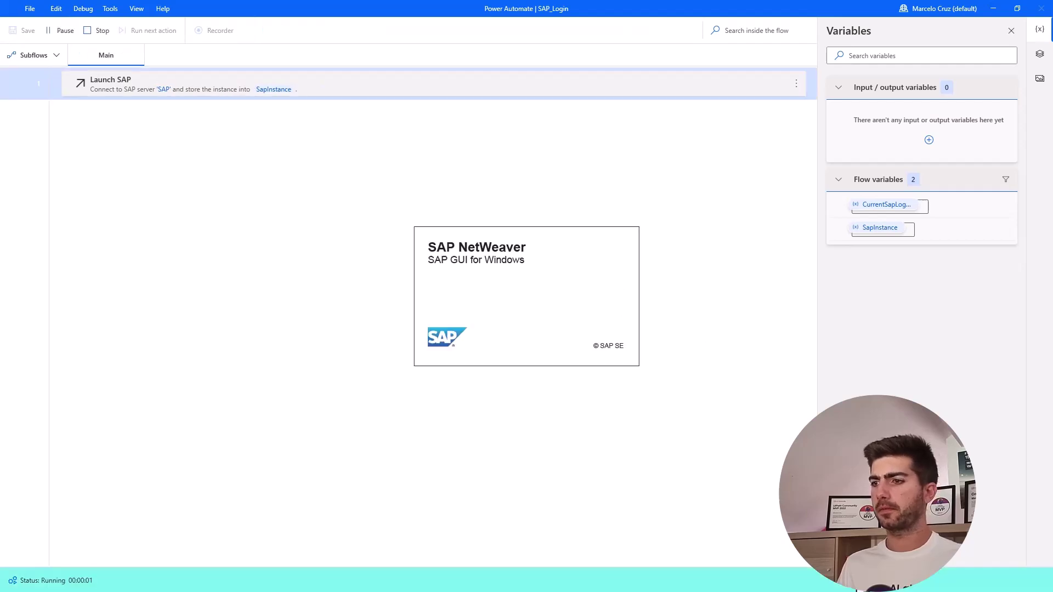